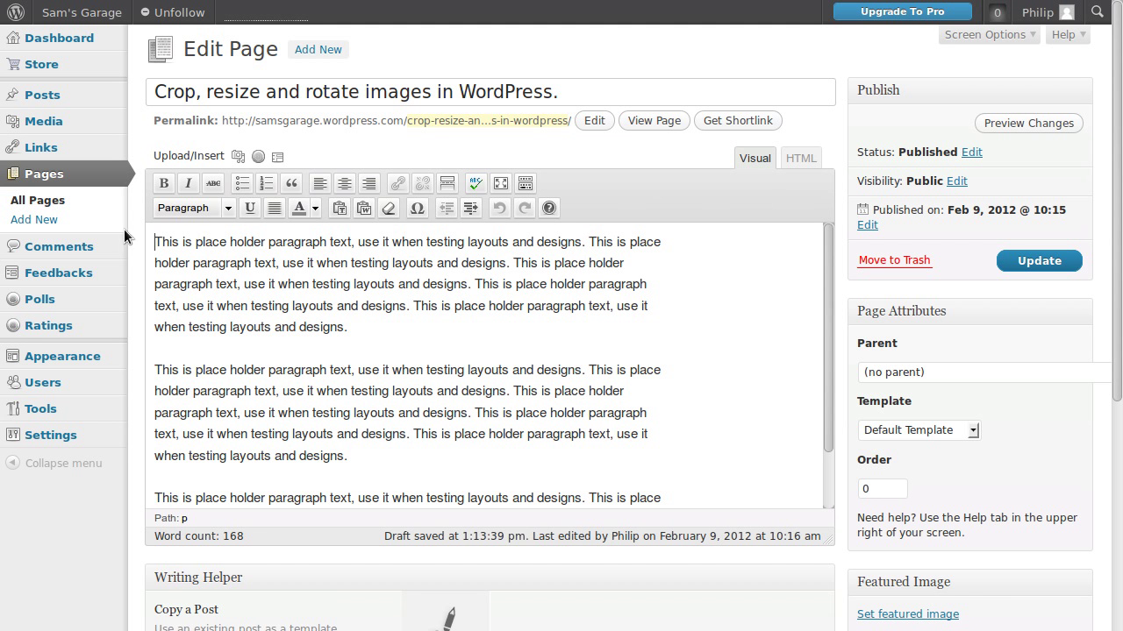
- Upload red-truck.jpg from the Desktop to the media library as a new file
mouse_move(53, 128)
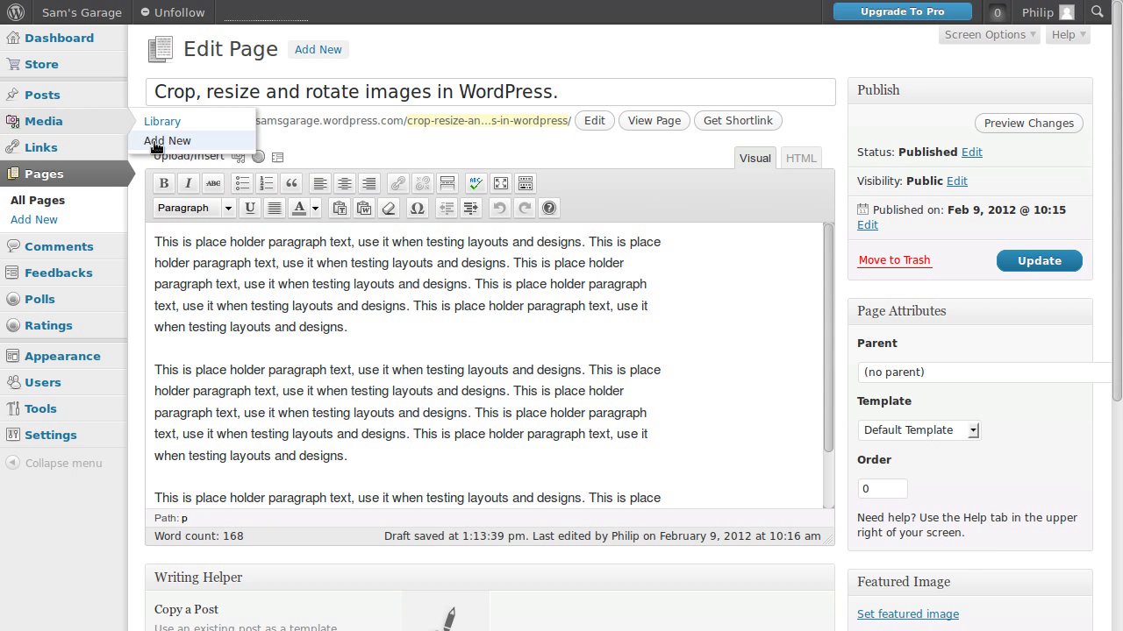
left_click(155, 142)
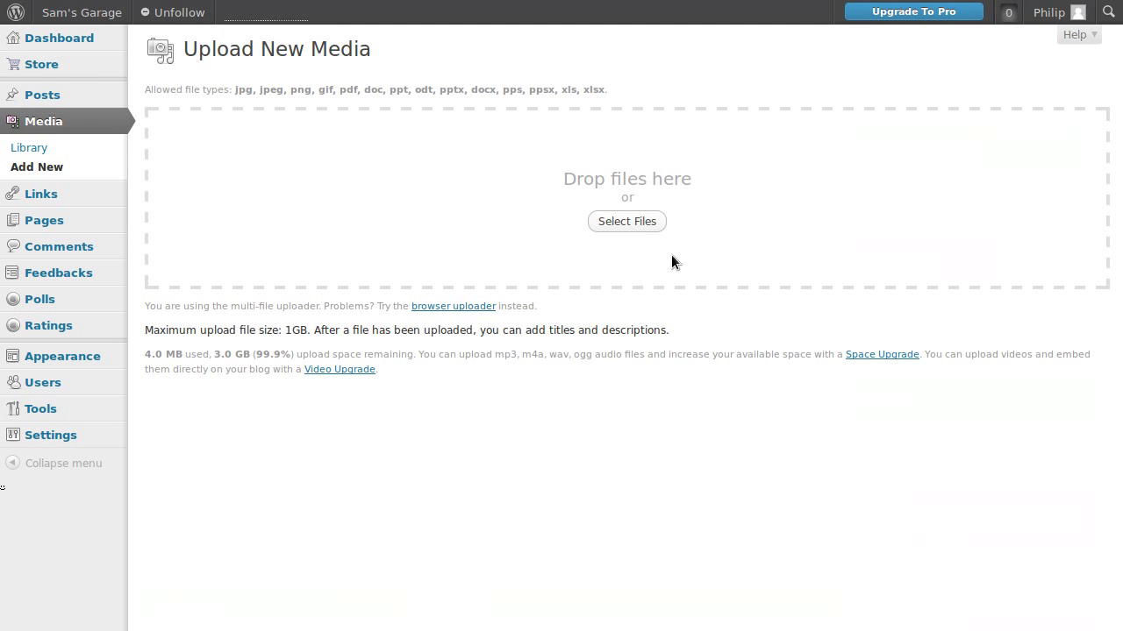
left_click(639, 222)
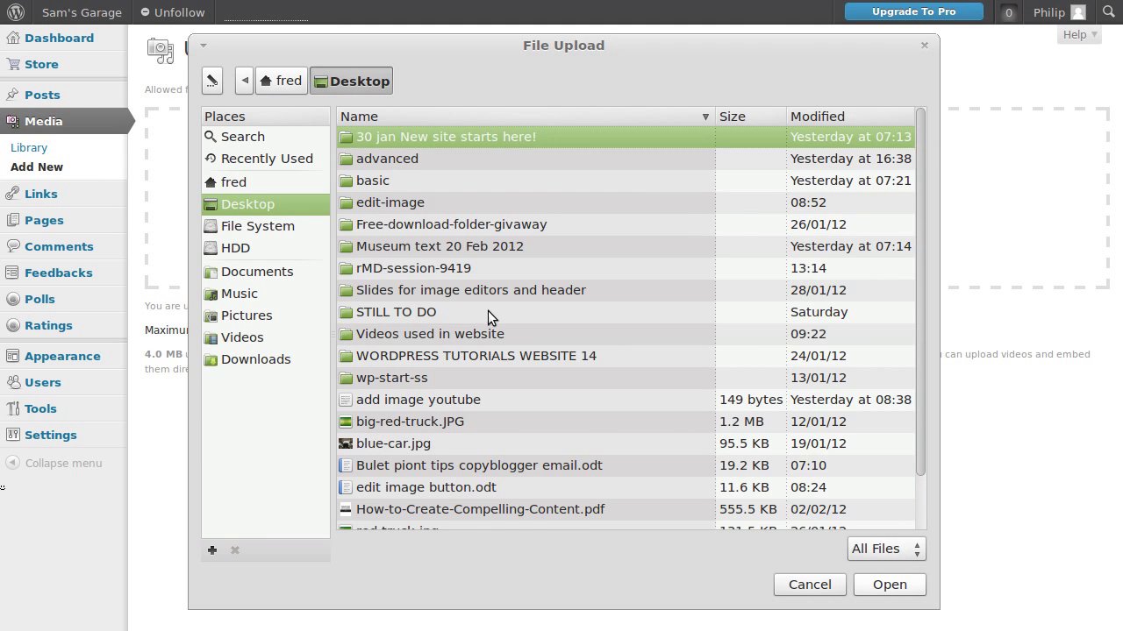
scroll(488, 318, "down", 2)
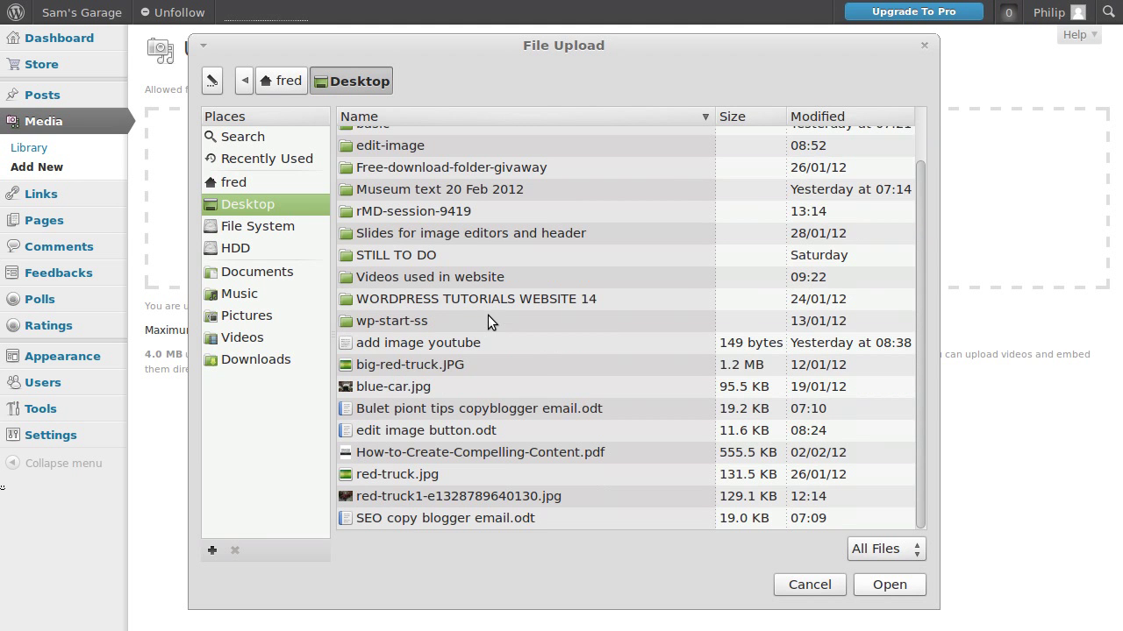
left_click(413, 496)
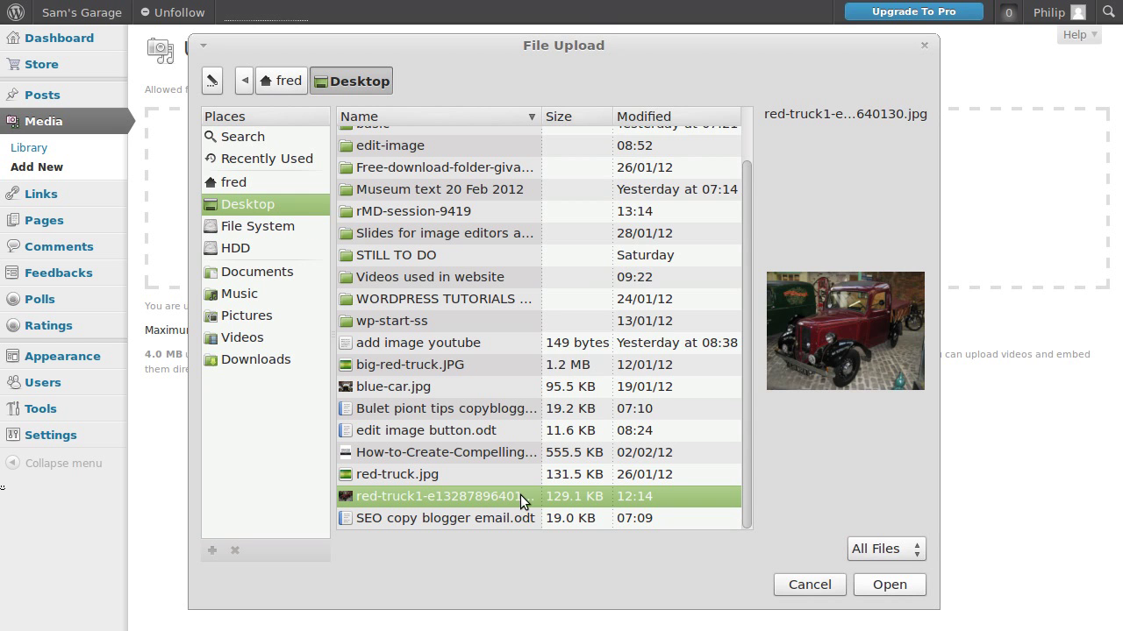
left_click(442, 476)
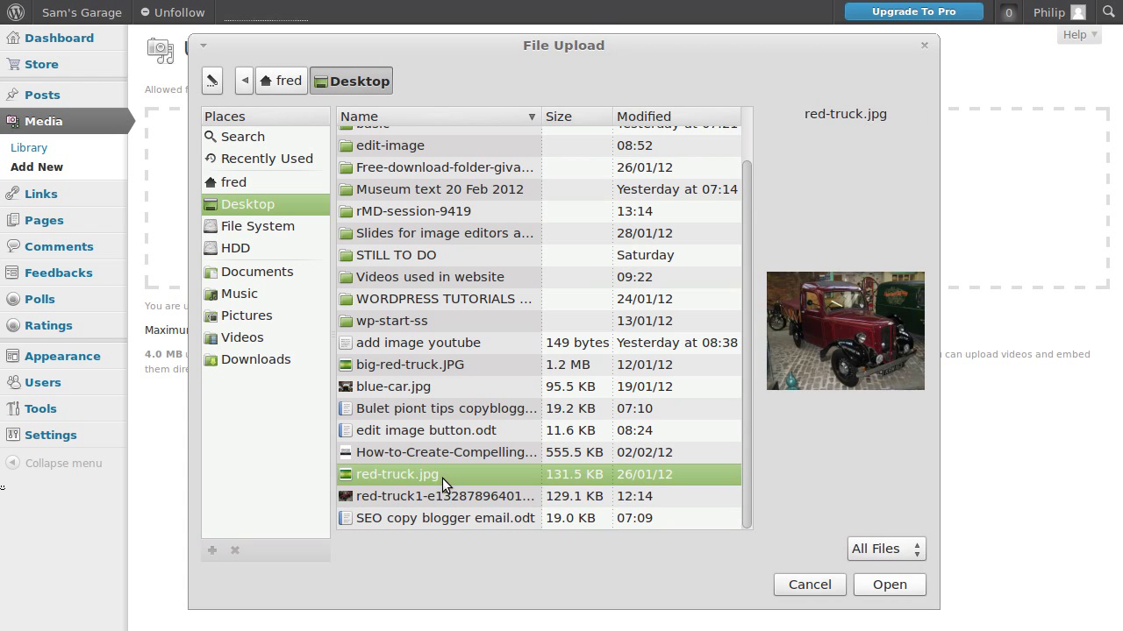
left_click(891, 586)
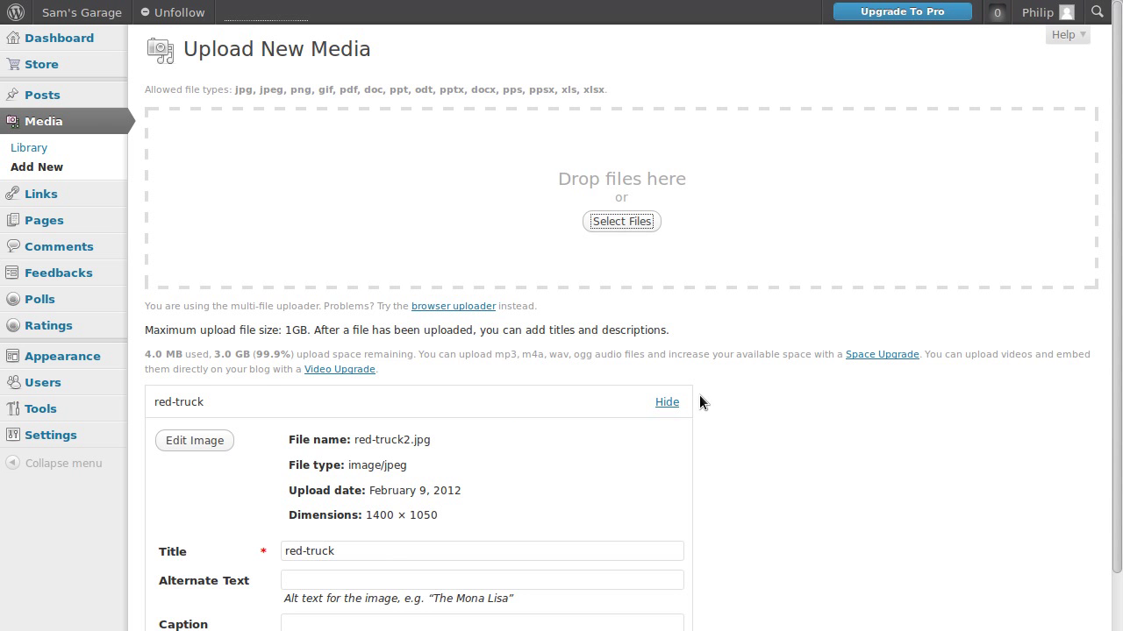
- Open the uploaded red-truck image in the image editor
scroll(699, 395, "down", 3)
scroll(694, 394, "up", 2)
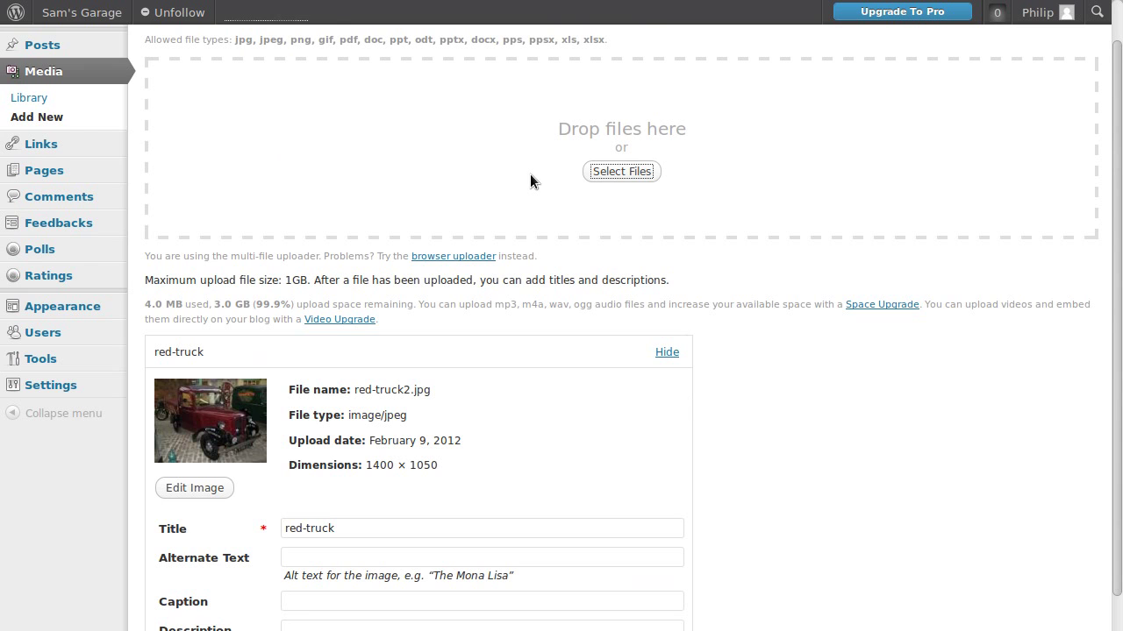
scroll(508, 380, "down", 3)
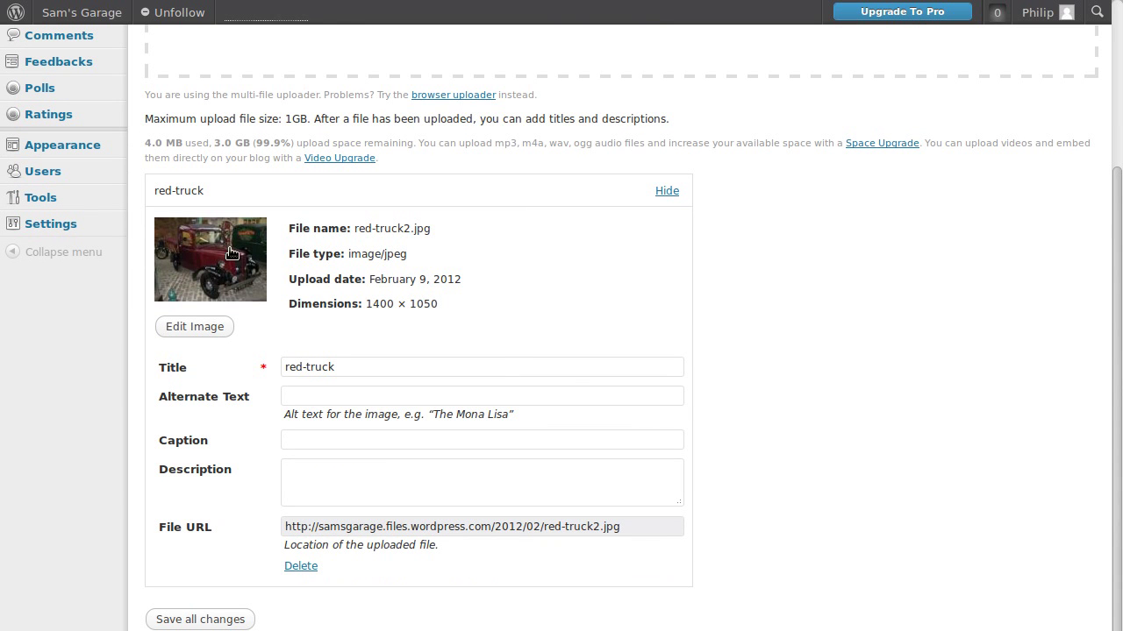
left_click(187, 327)
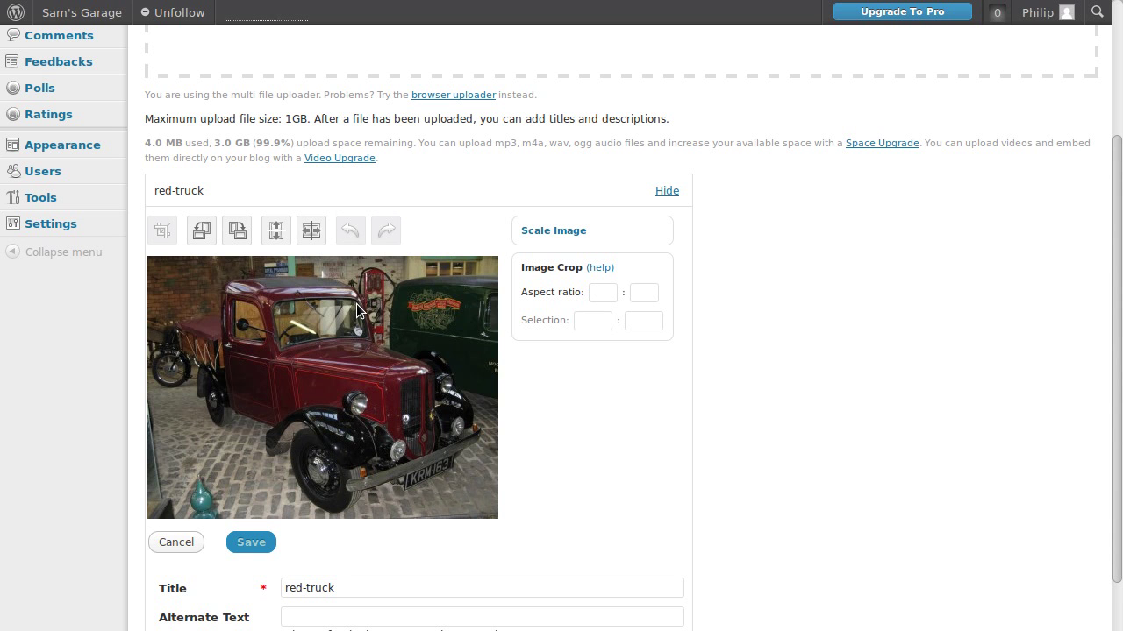
- Flip the truck image horizontally and flip it back
left_click(309, 230)
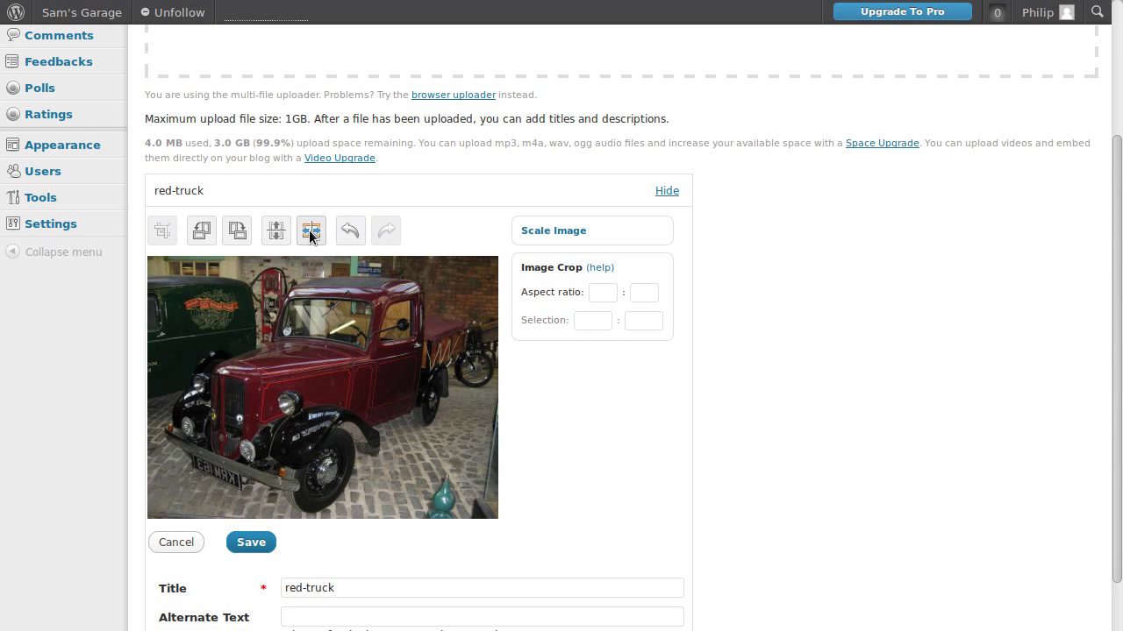
left_click(309, 230)
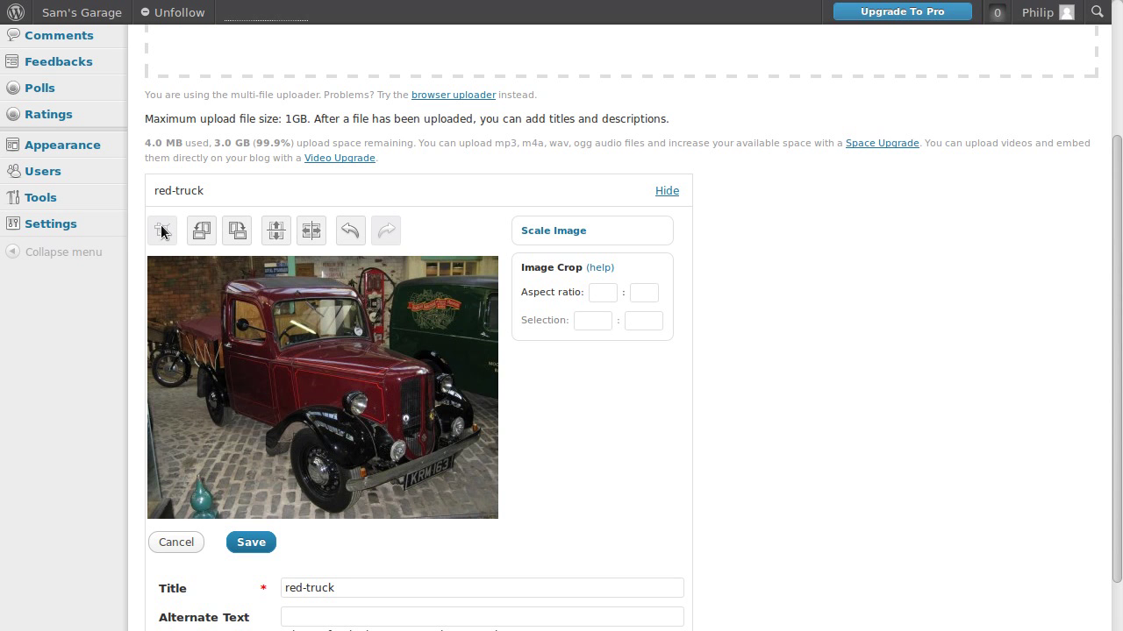
- Mark a crop area of about 920 by 340 px over the truck's cab and set its aspect ratio to 3:1
left_click_drag(190, 277, 422, 362)
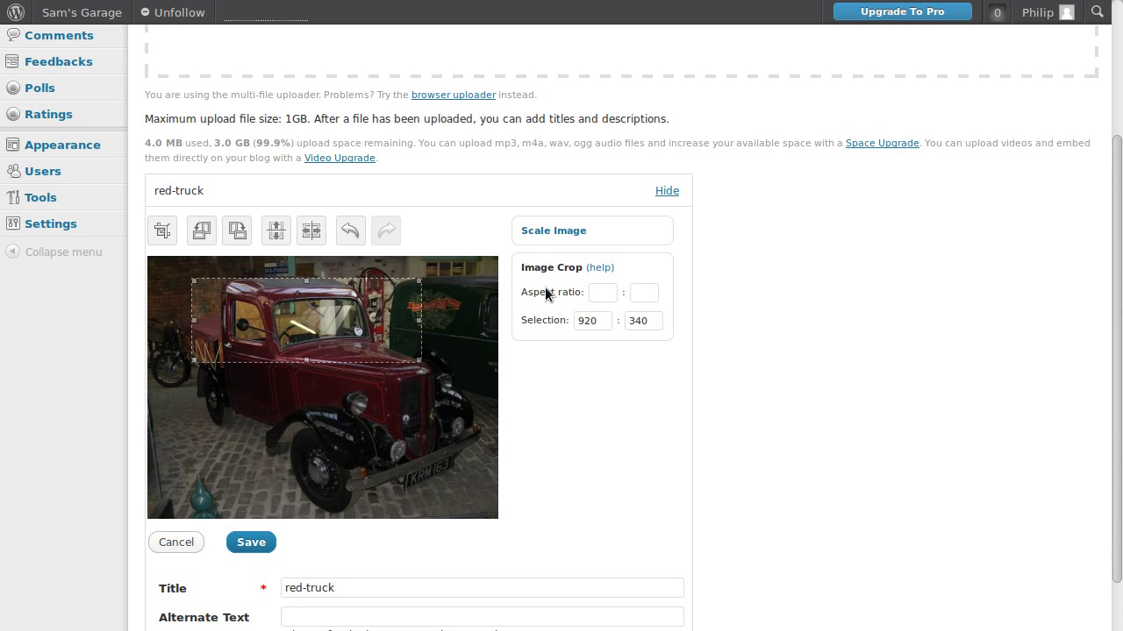
left_click_drag(572, 294, 511, 296)
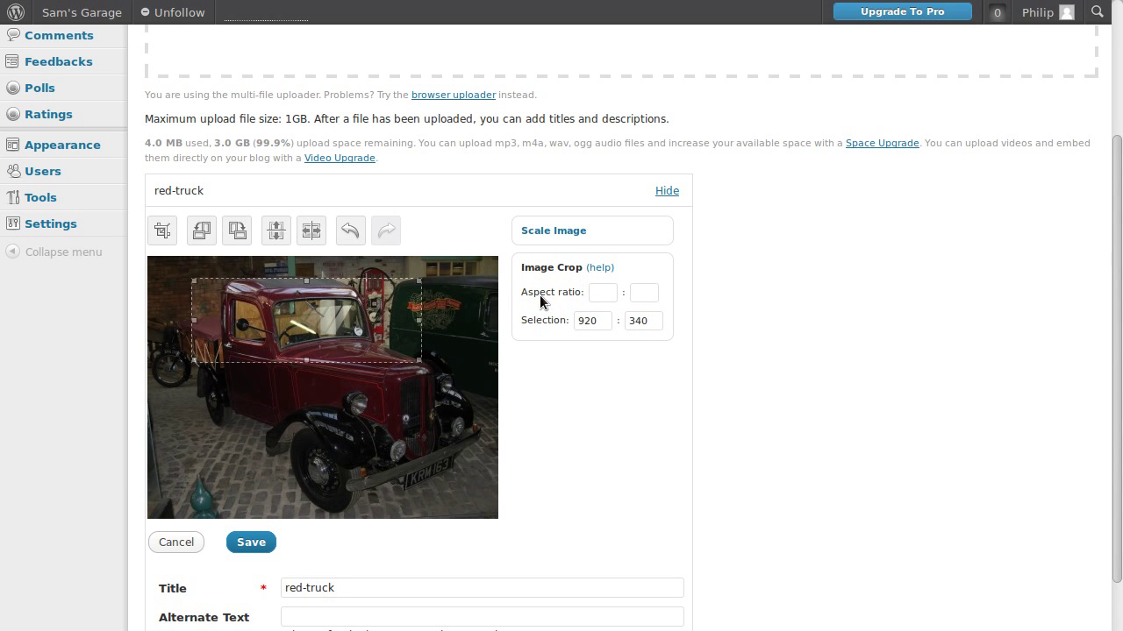
left_click(544, 296)
left_click(604, 292)
type("3")
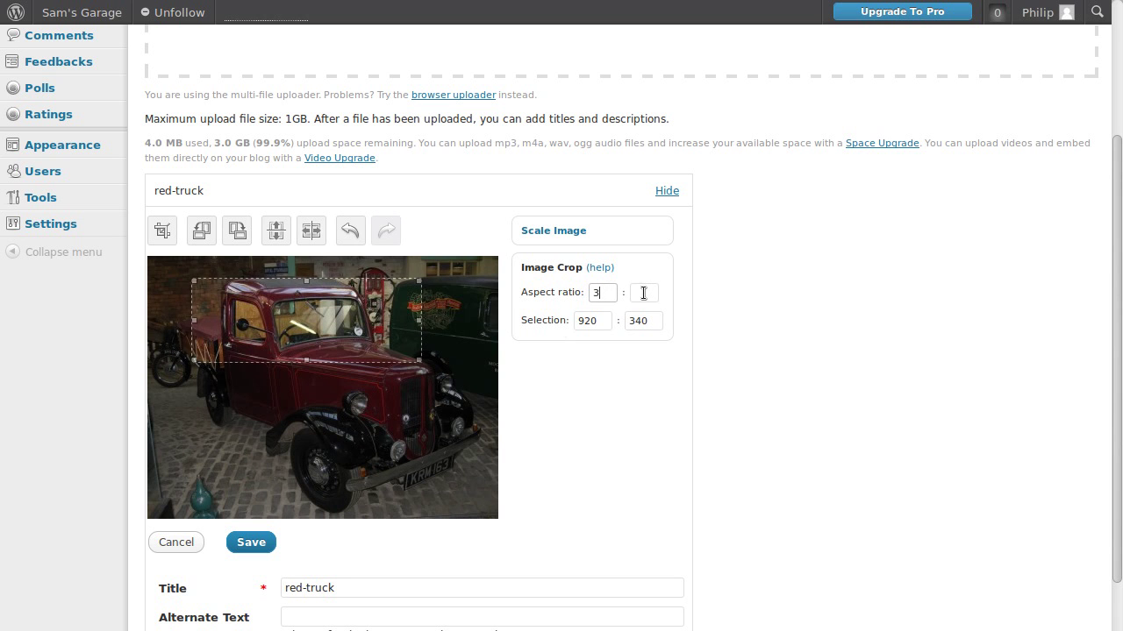
left_click(642, 292)
type("1")
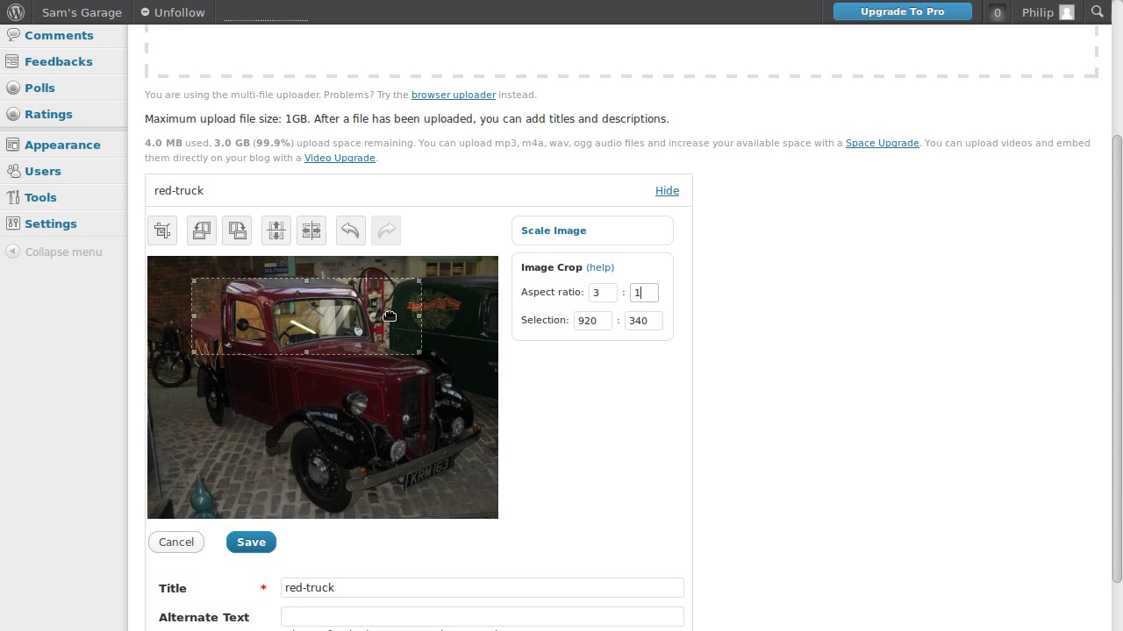
- Change the crop aspect ratio to 3:2 and clear the crop selection
key("BackSpace")
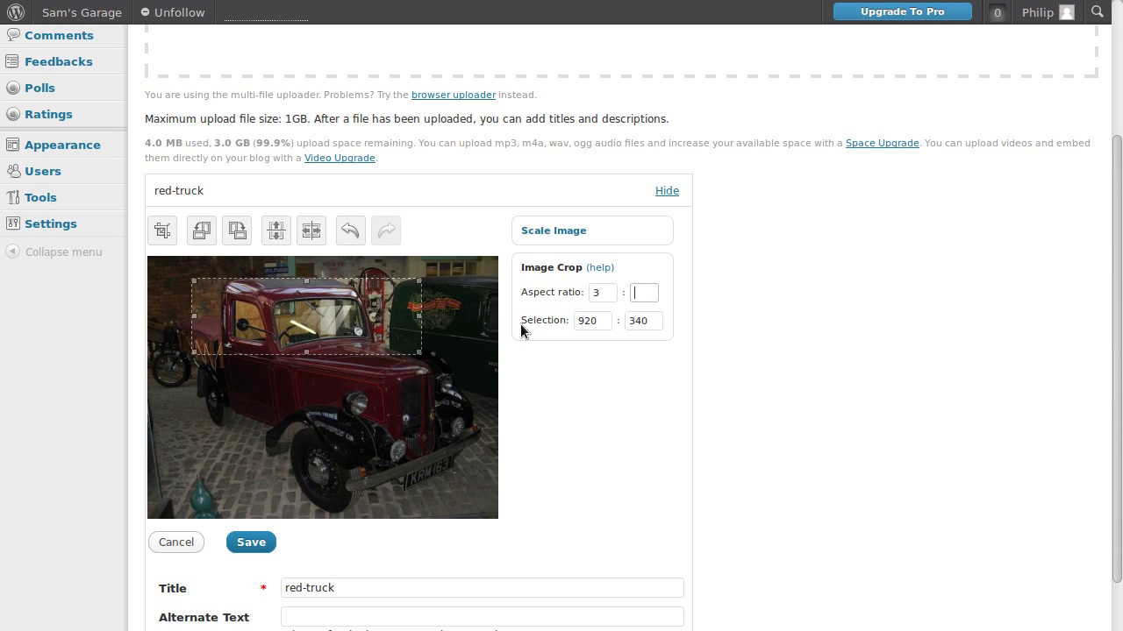
type("2")
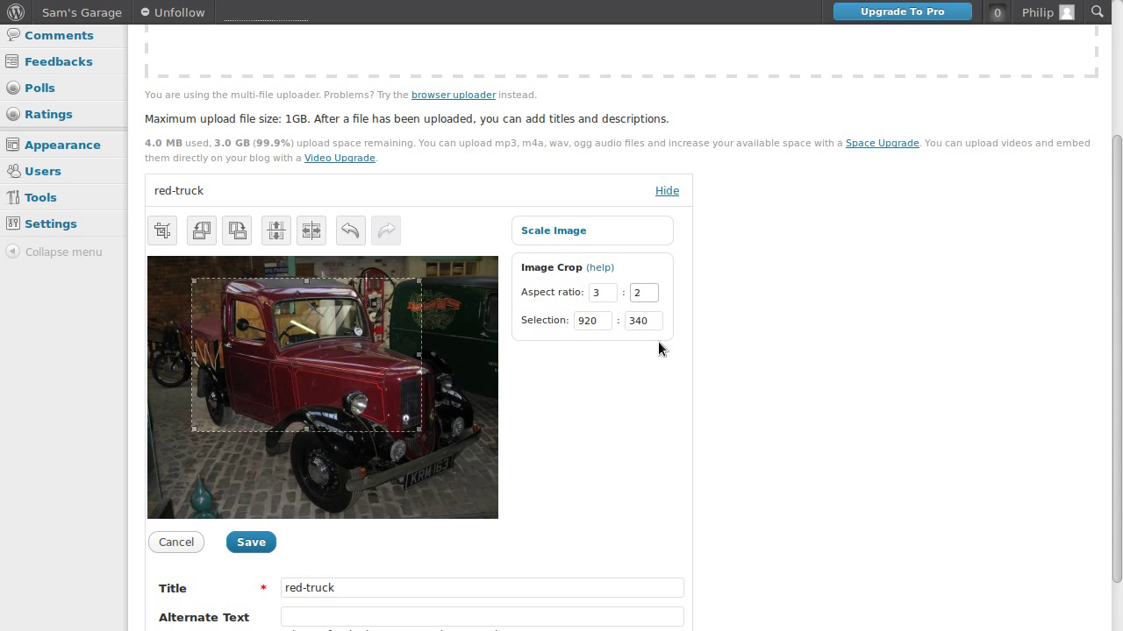
double_click(599, 321)
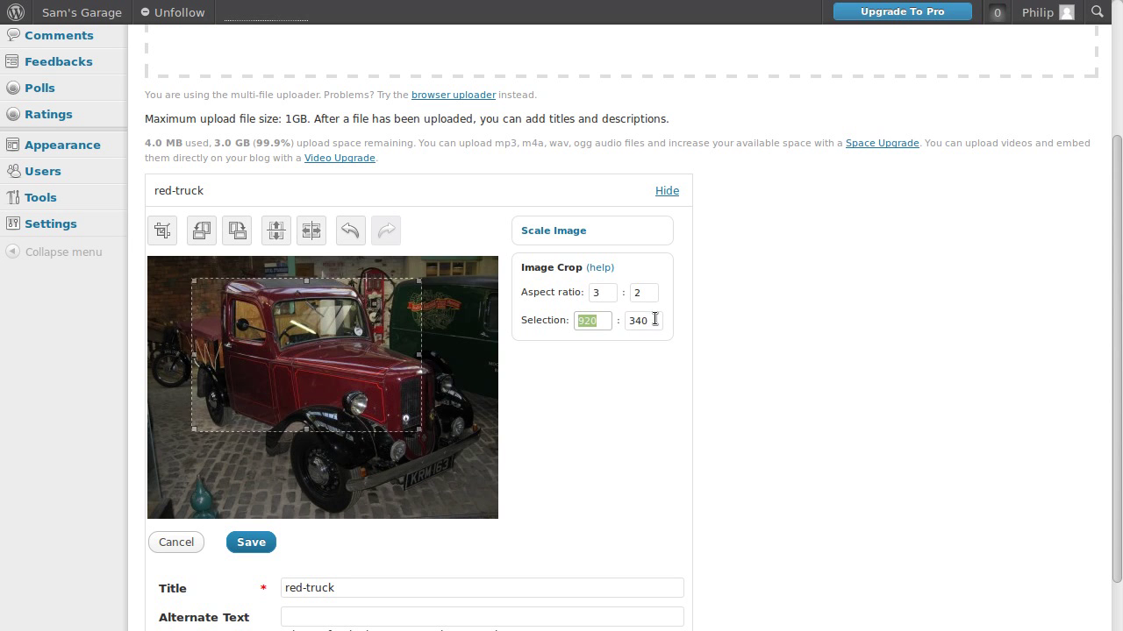
left_click_drag(654, 321, 628, 320)
left_click(611, 353)
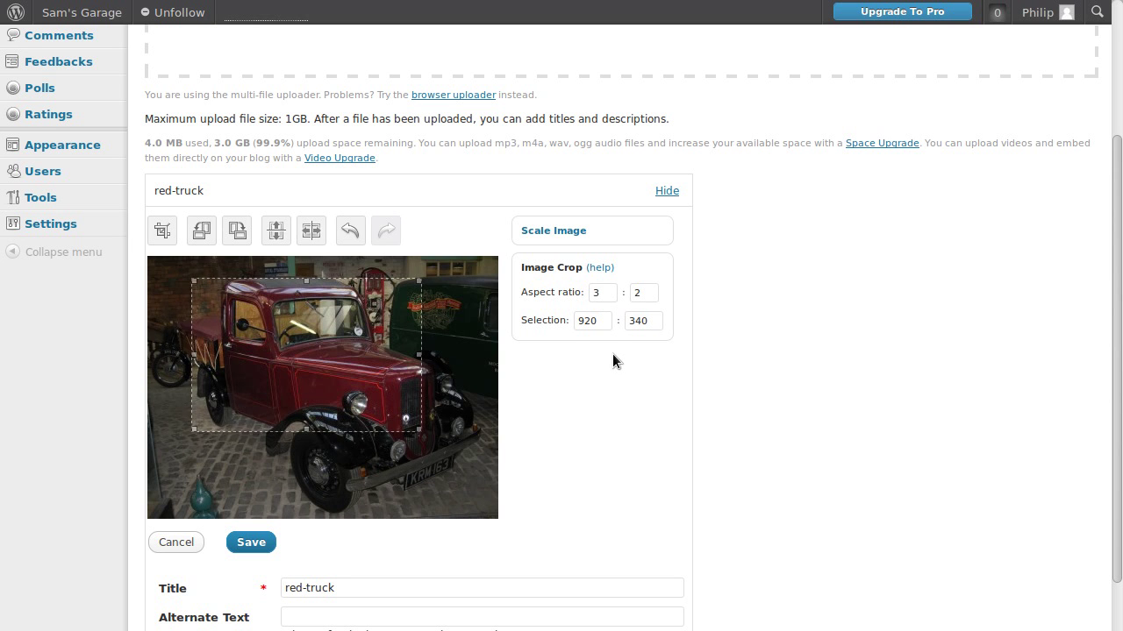
left_click(446, 324)
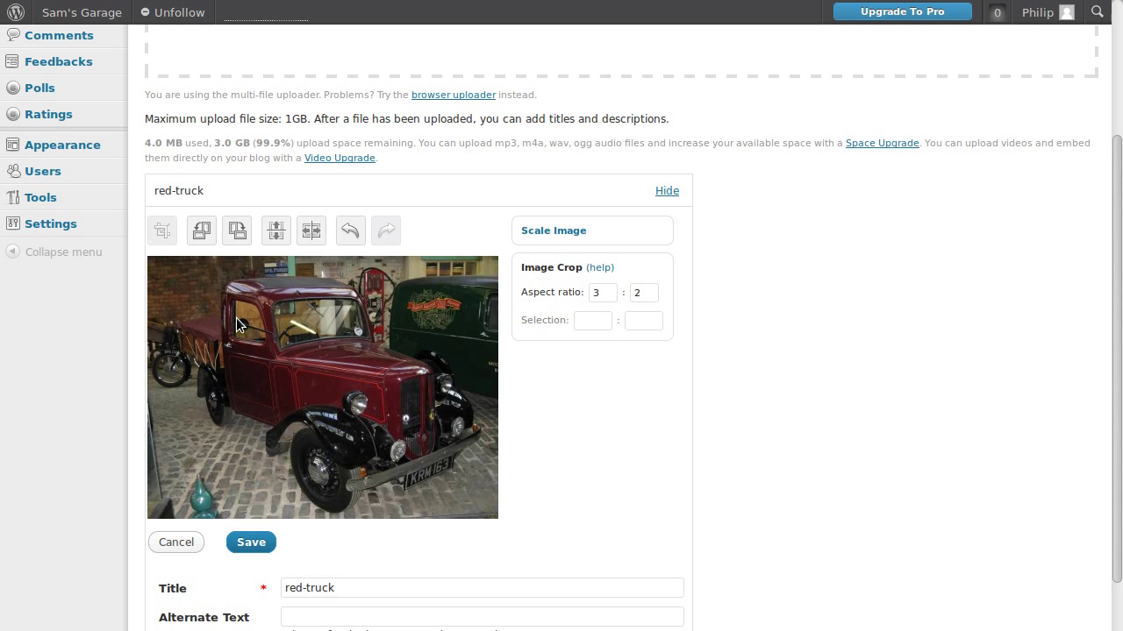
- Crop the image to about 718 by 326 px around the truck's cab and save all changes
left_click_drag(207, 279, 387, 361)
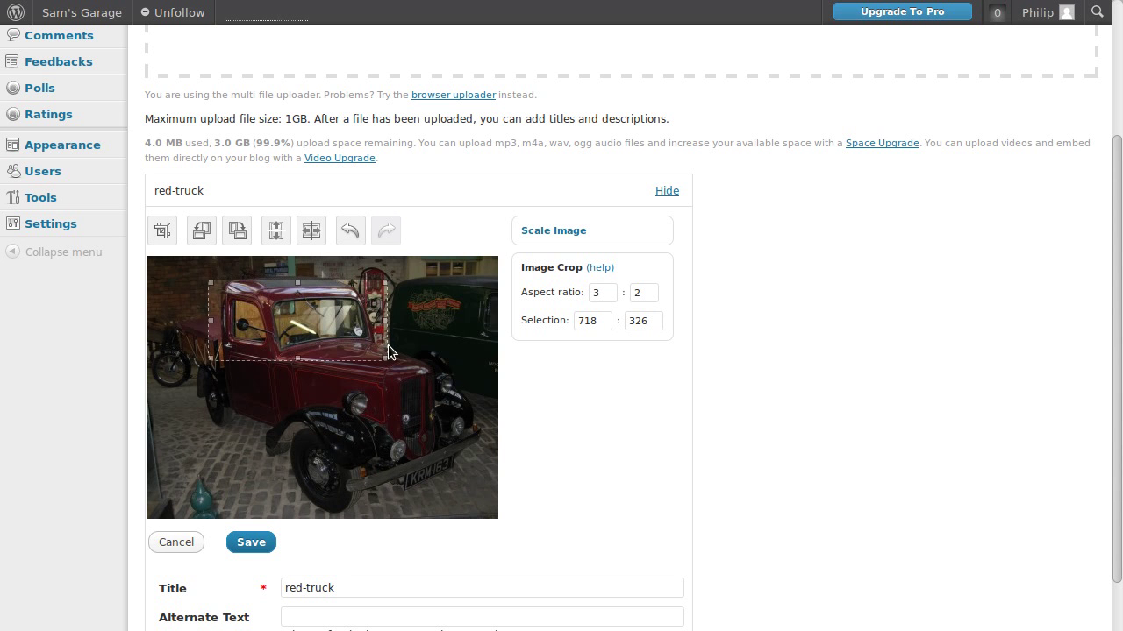
left_click(160, 234)
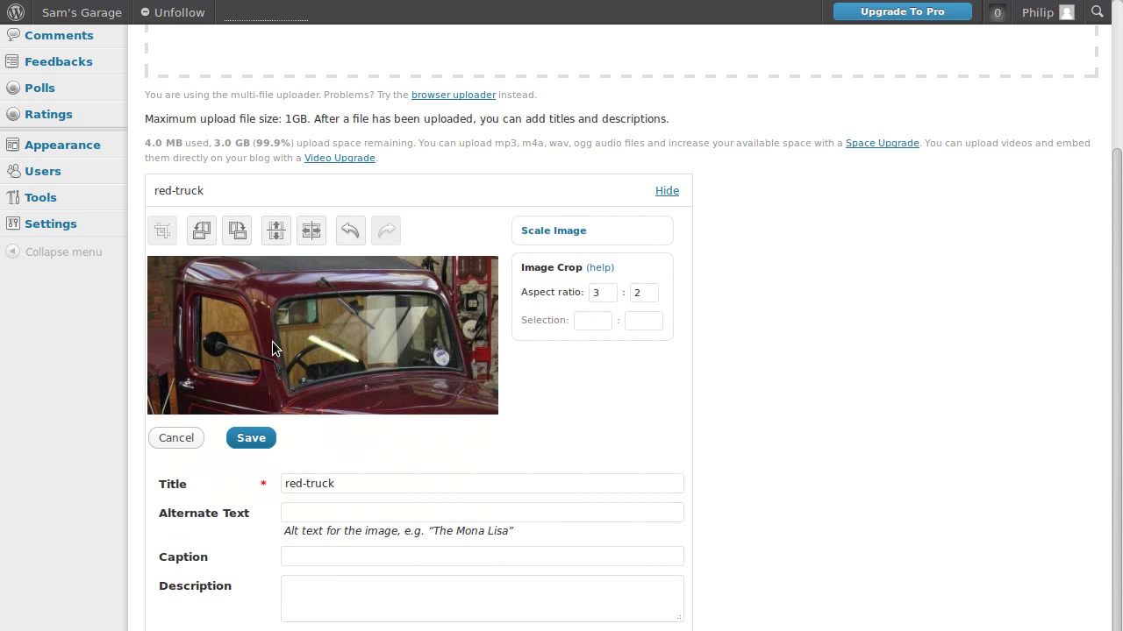
left_click(250, 441)
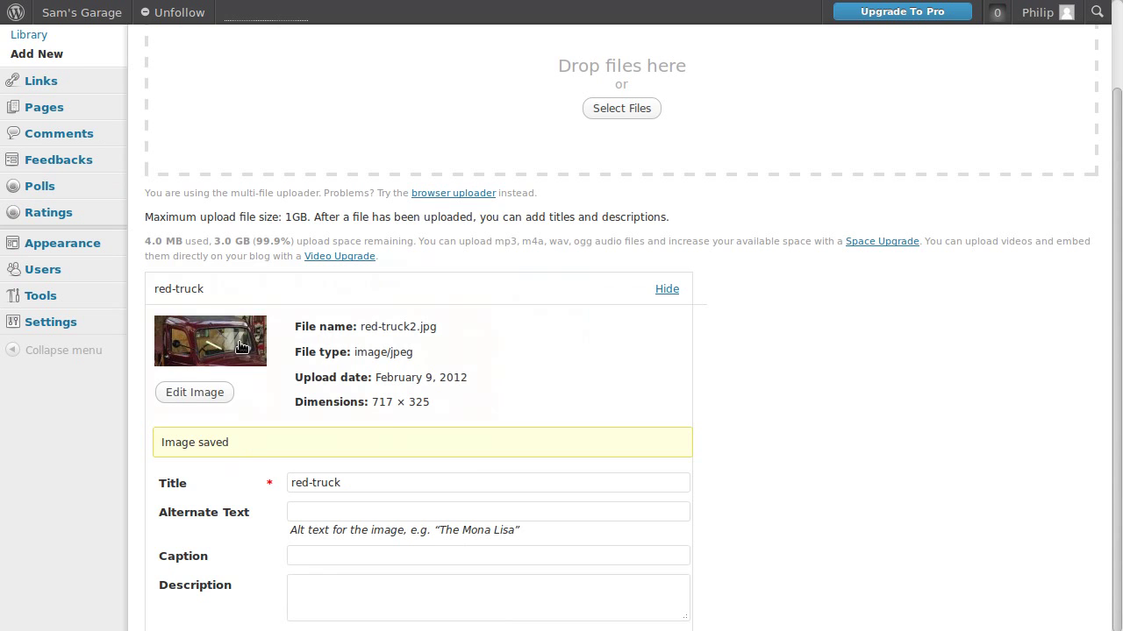
scroll(382, 401, "down", 3)
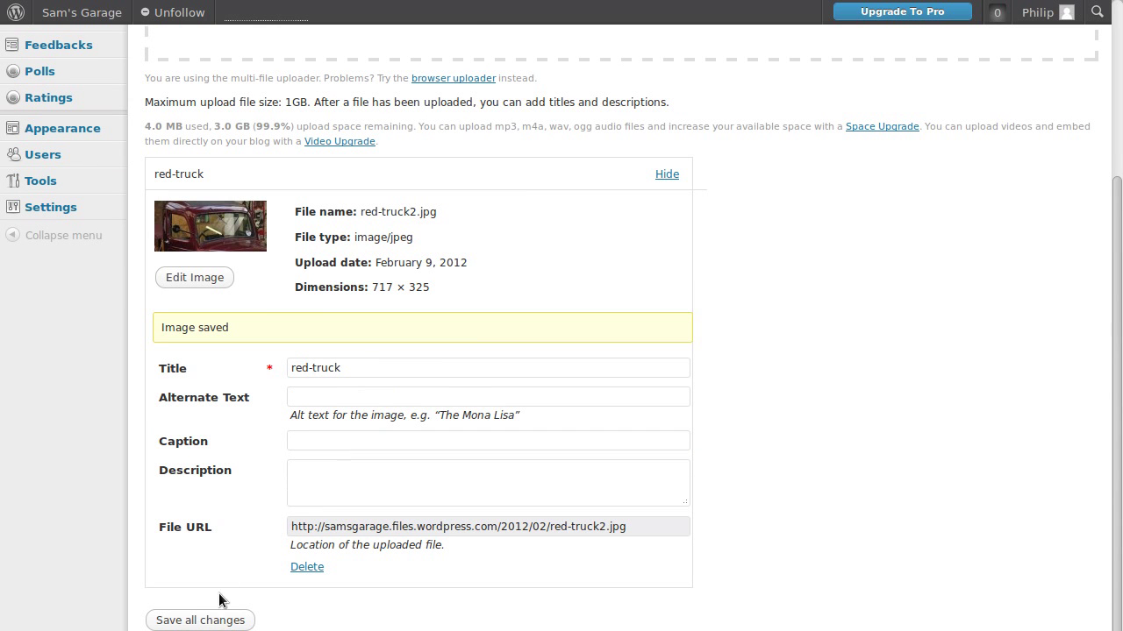
left_click(226, 620)
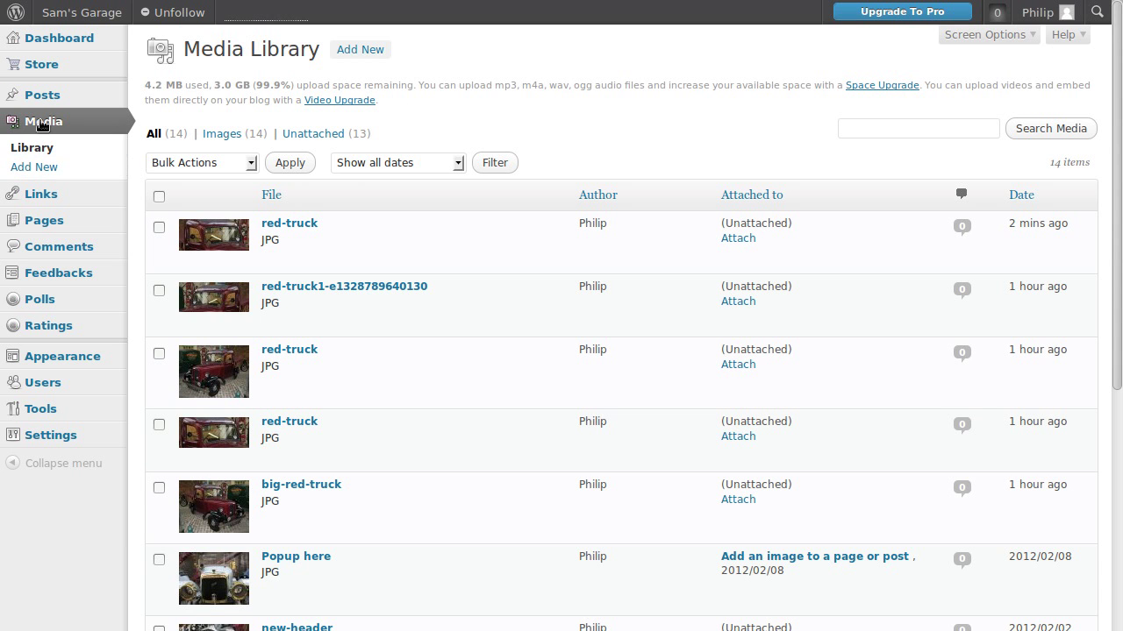
- Upload red-truck.jpg from the Desktop once more as a new media file
left_click(37, 169)
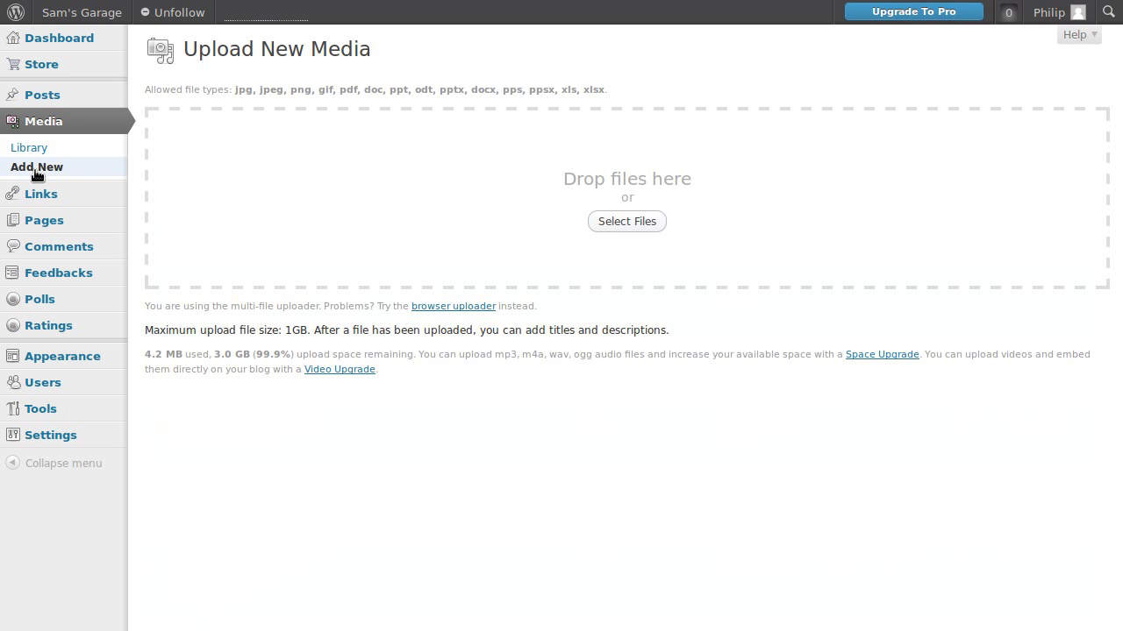
left_click(624, 221)
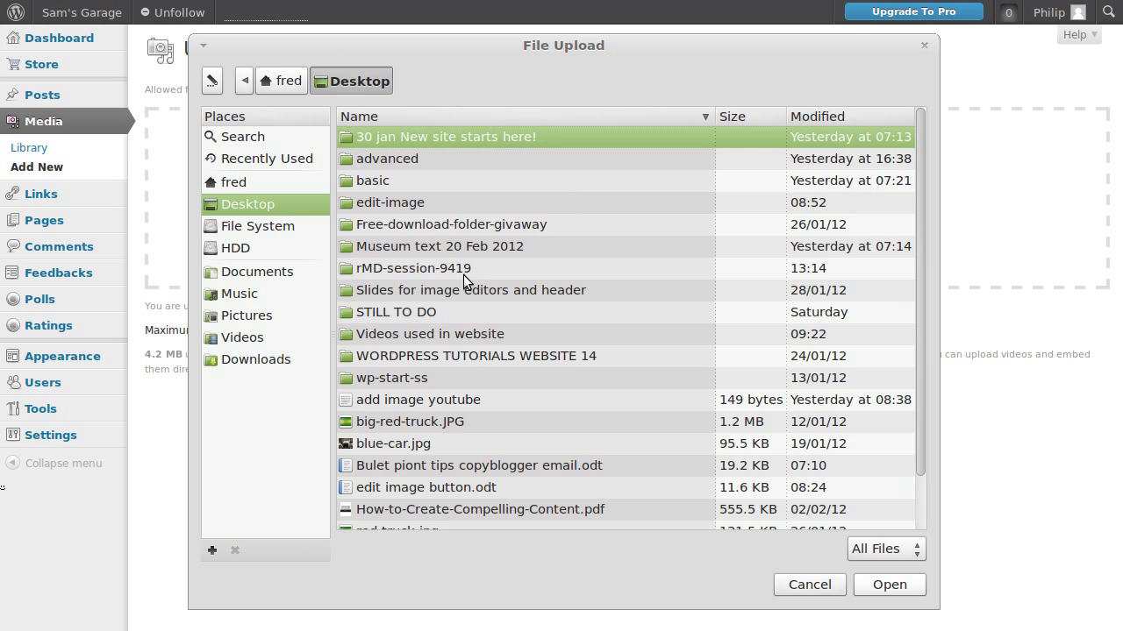
scroll(447, 429, "down", 1)
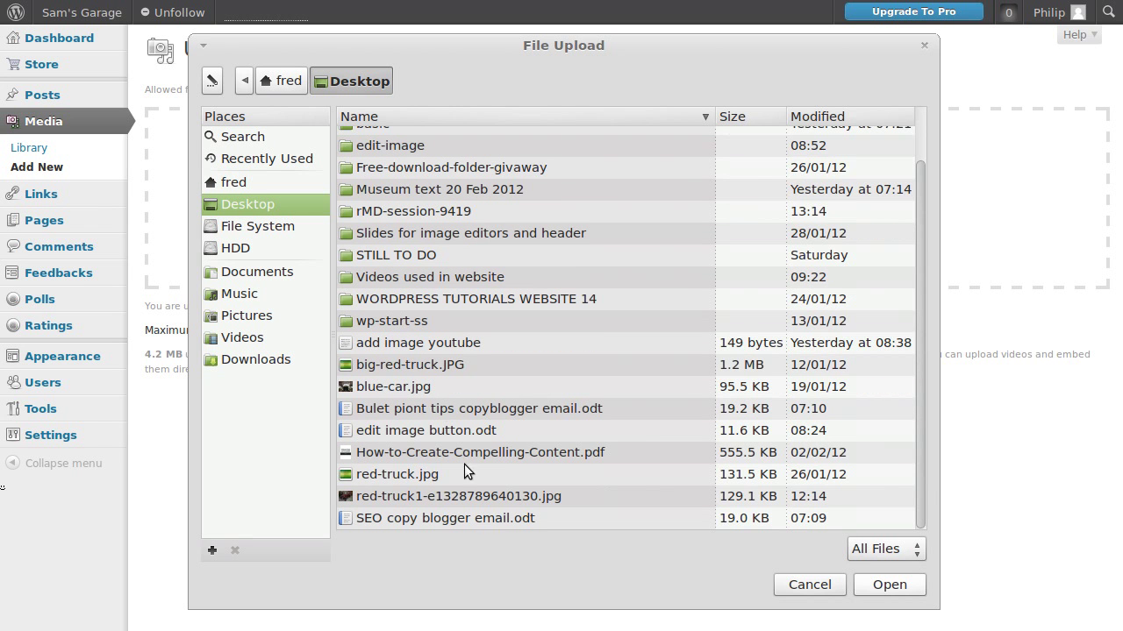
left_click(391, 474)
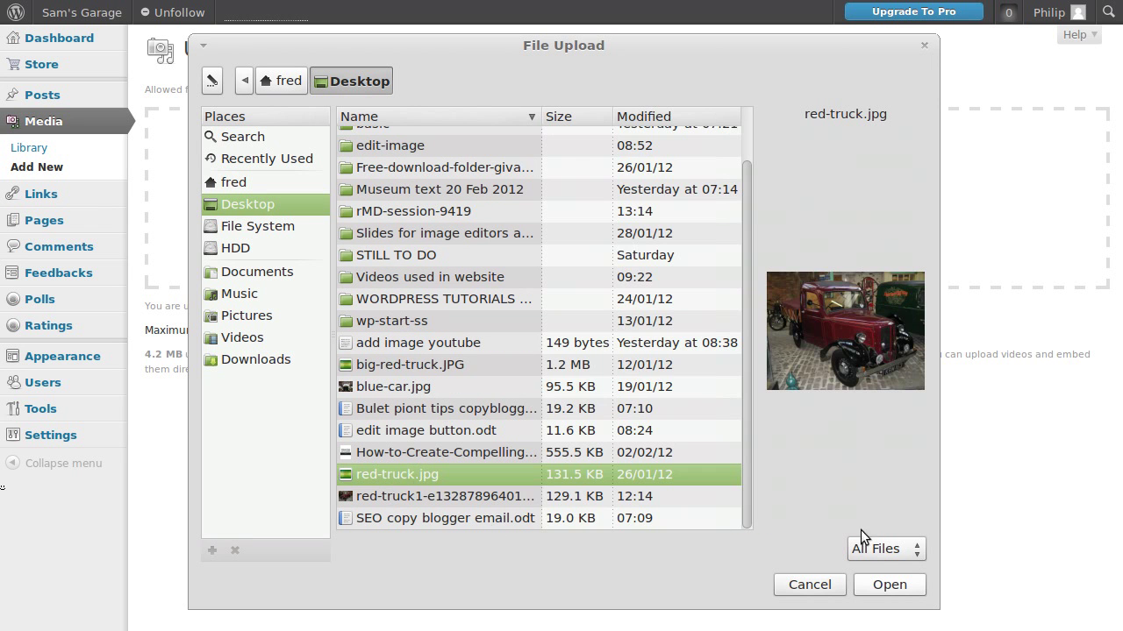
left_click(891, 585)
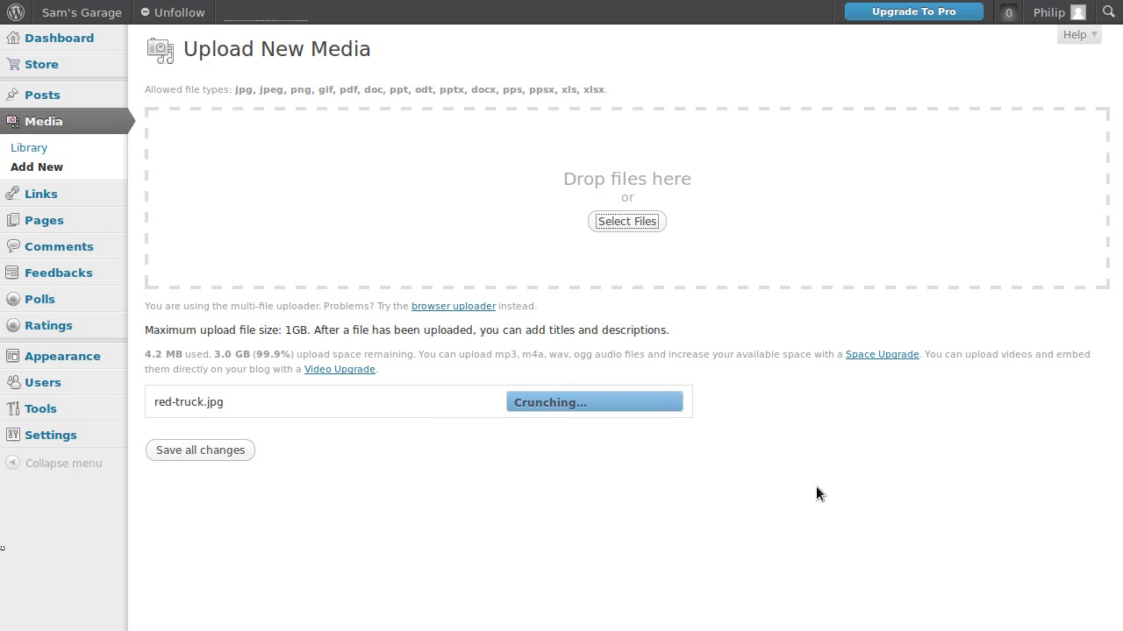
- Open the newly uploaded red-truck image for editing and expand its scaling options to examine the width and height values
scroll(901, 508, "down", 5)
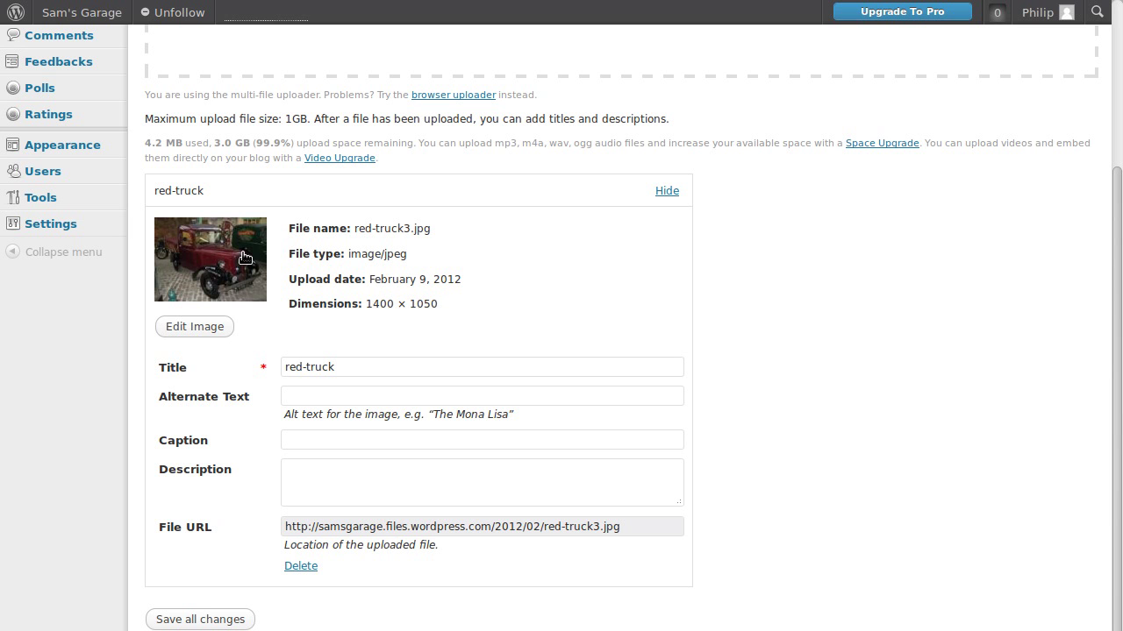
left_click(195, 330)
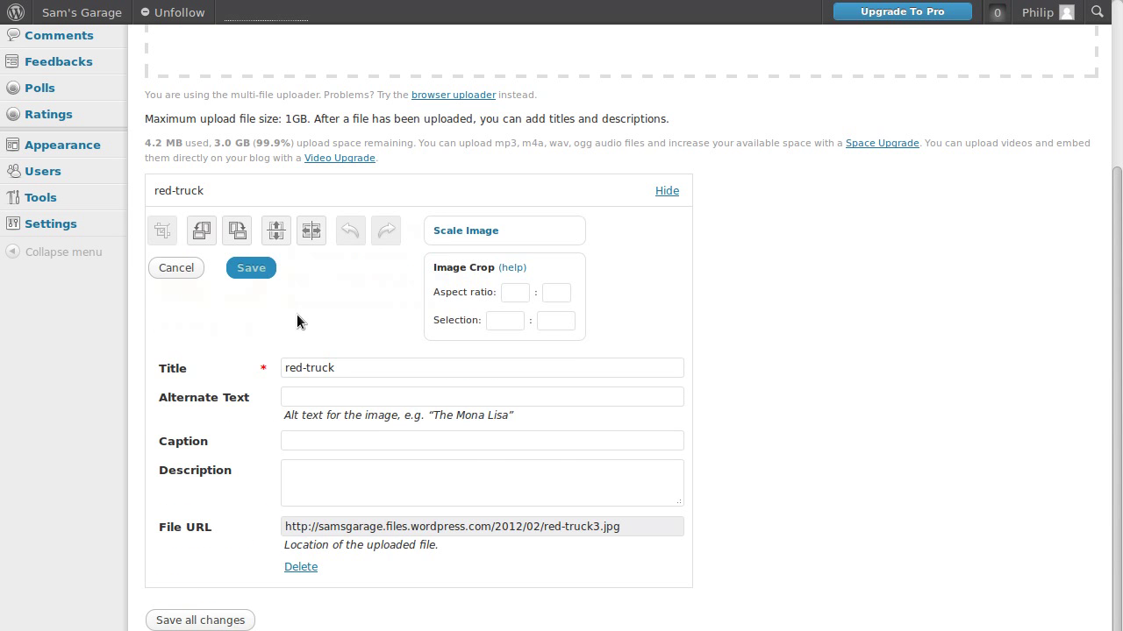
left_click(554, 232)
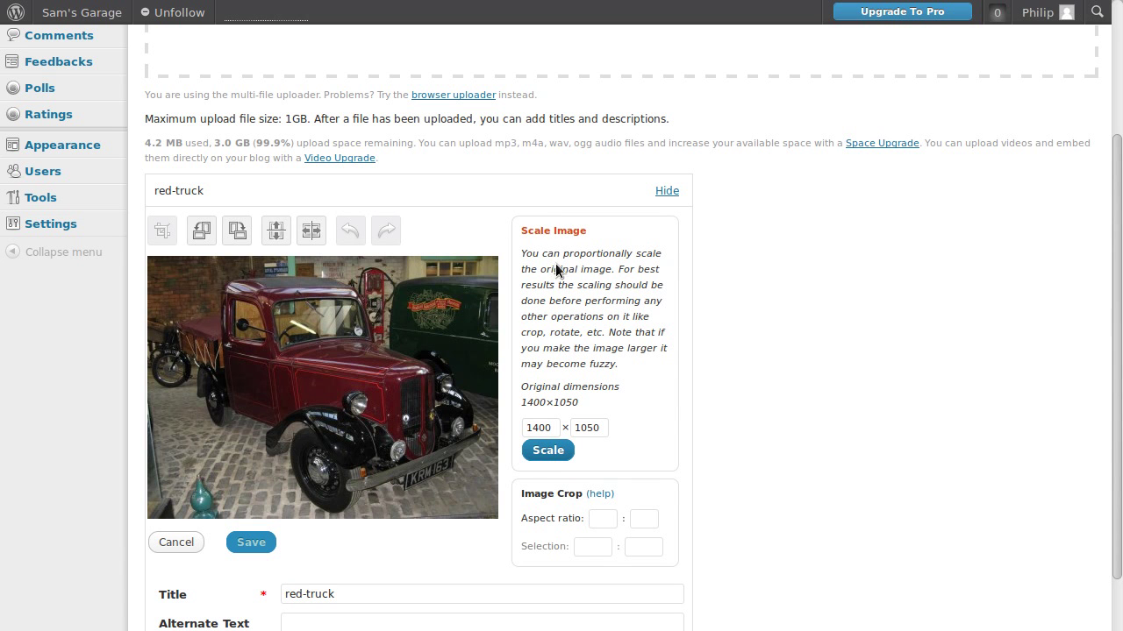
left_click(526, 427)
double_click(559, 427)
double_click(576, 427)
scroll(480, 534, "down", 3)
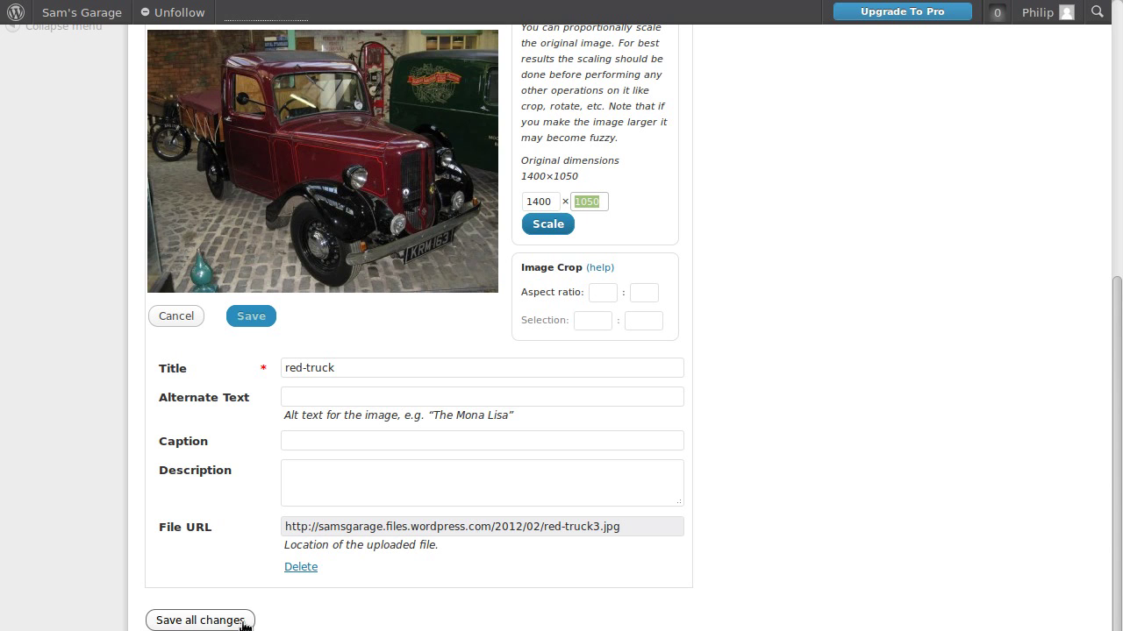
scroll(889, 416, "up", 5)
scroll(889, 409, "down", 3)
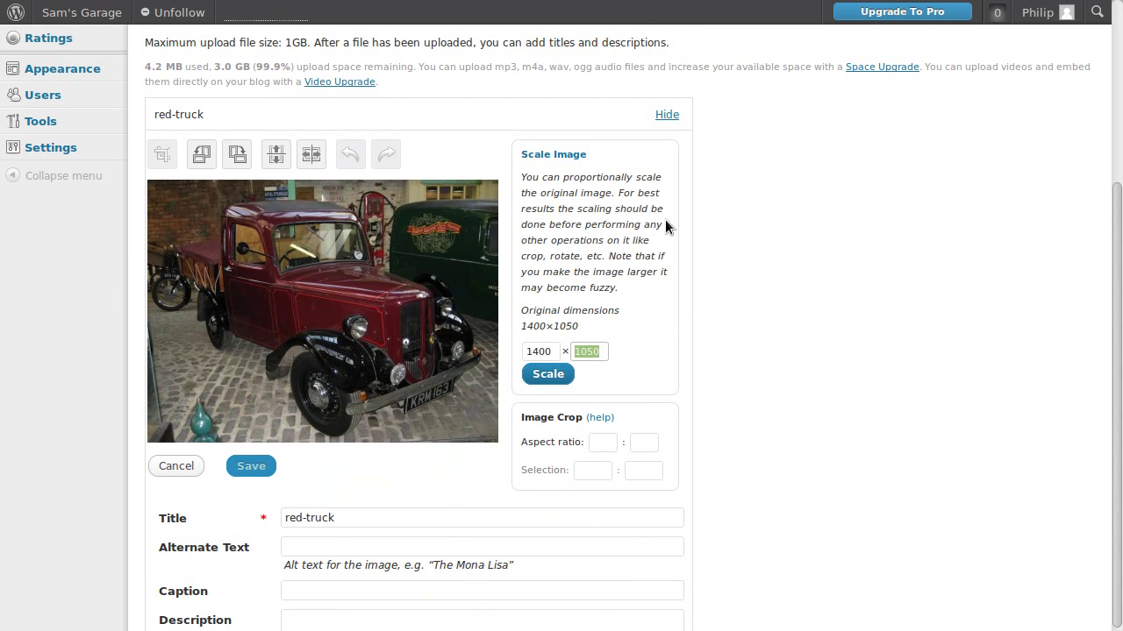
- Flip the red-truck image horizontally so the truck faces the opposite way, and save the edited image
left_click(309, 158)
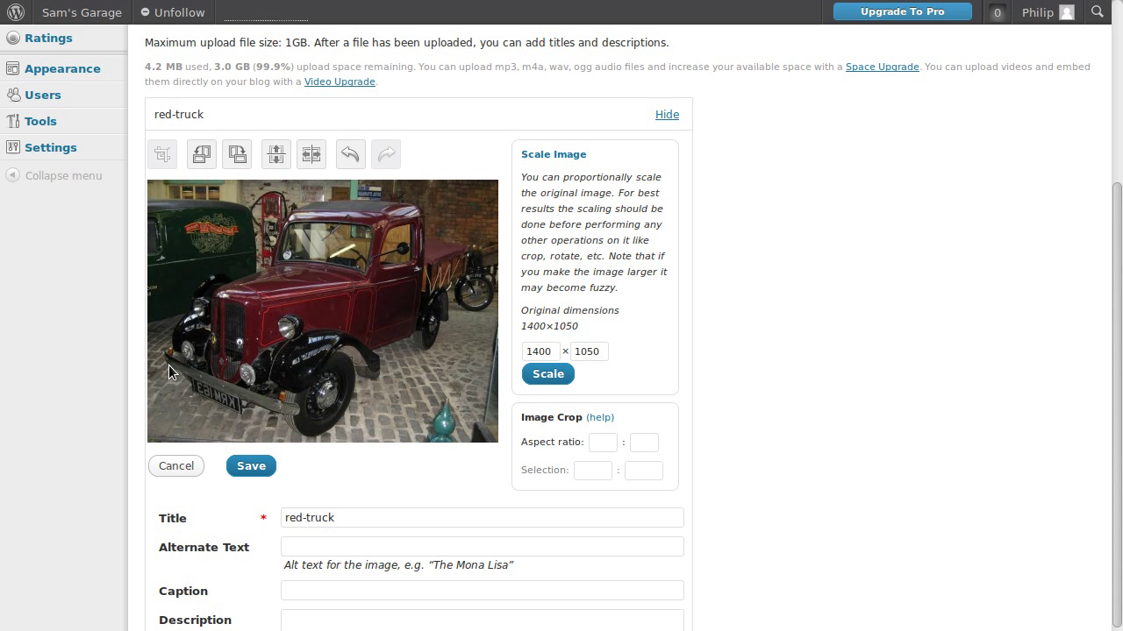
left_click(309, 156)
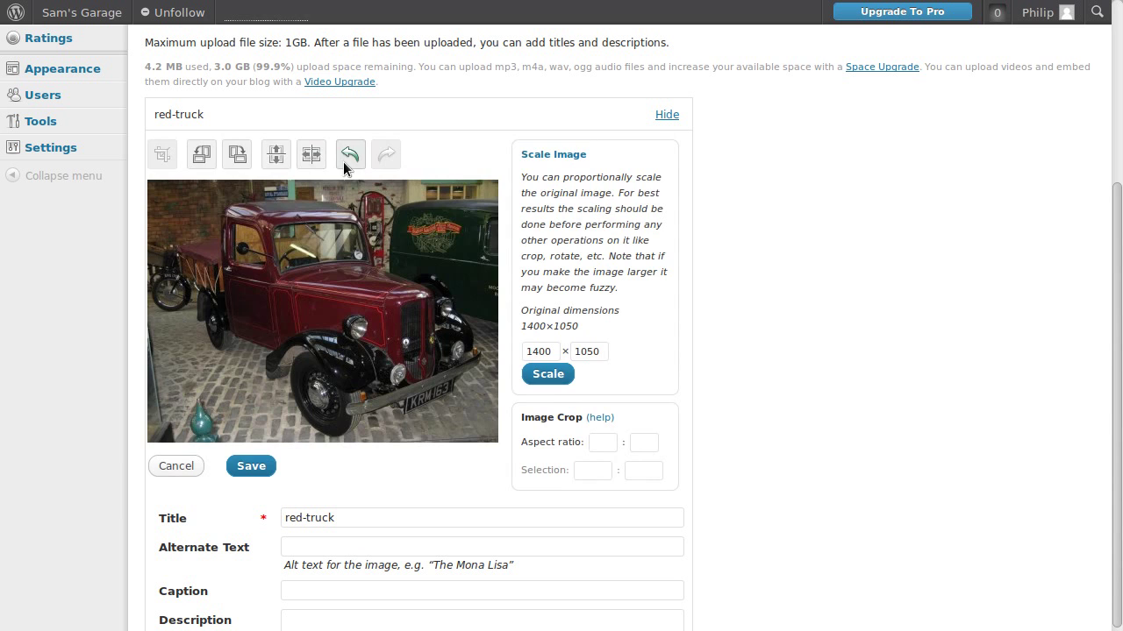
left_click(312, 155)
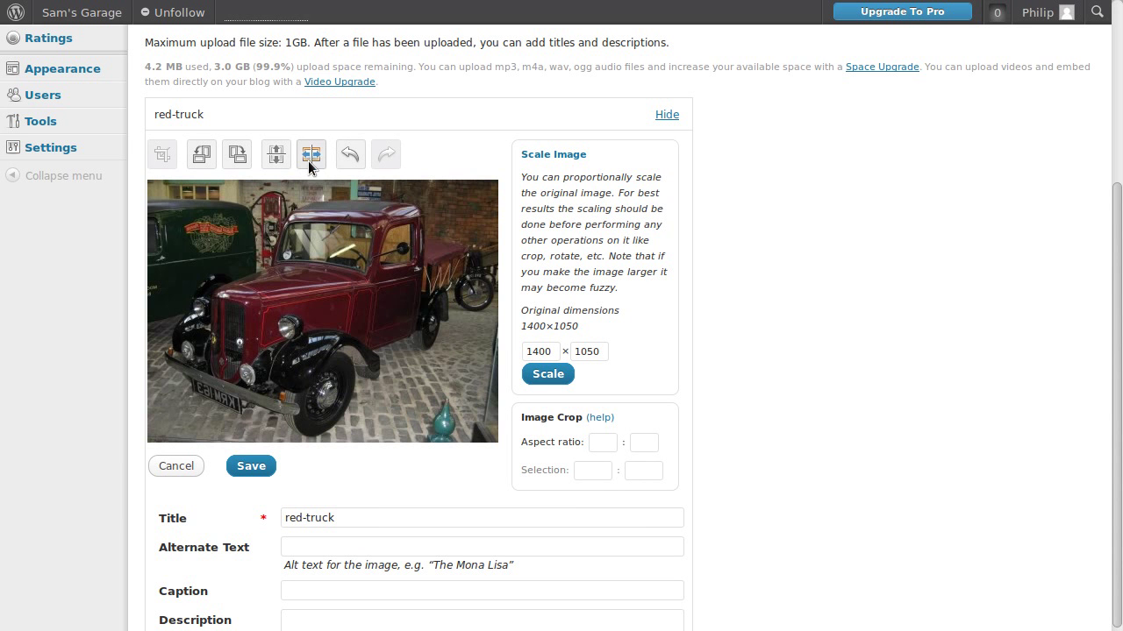
left_click(248, 467)
scroll(251, 467, "down", 3)
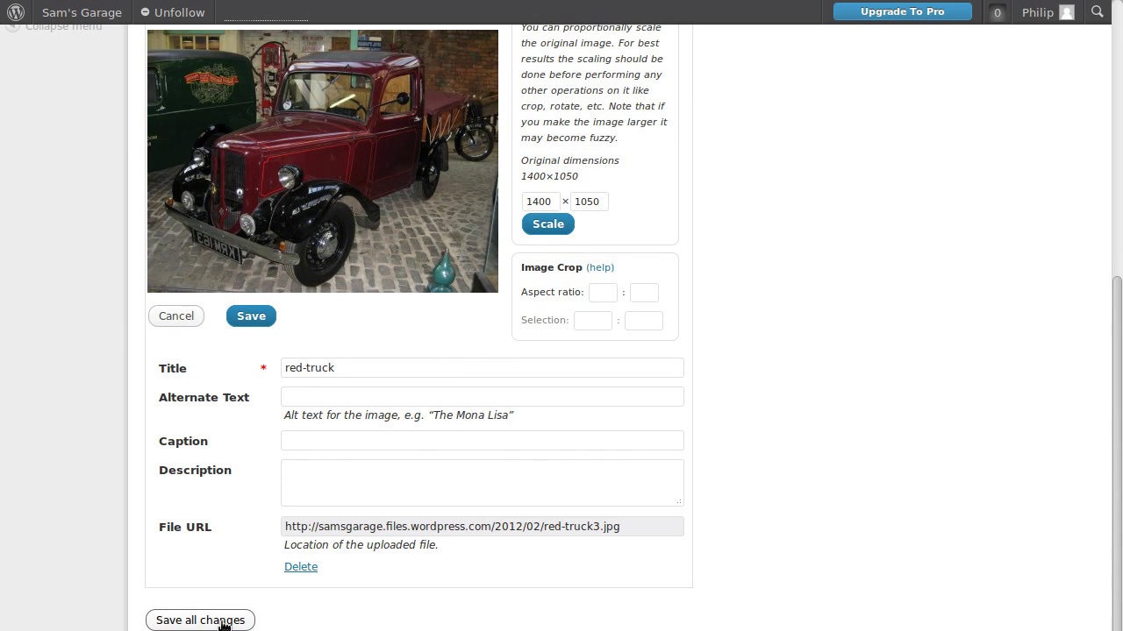
scroll(798, 429, "up", 5)
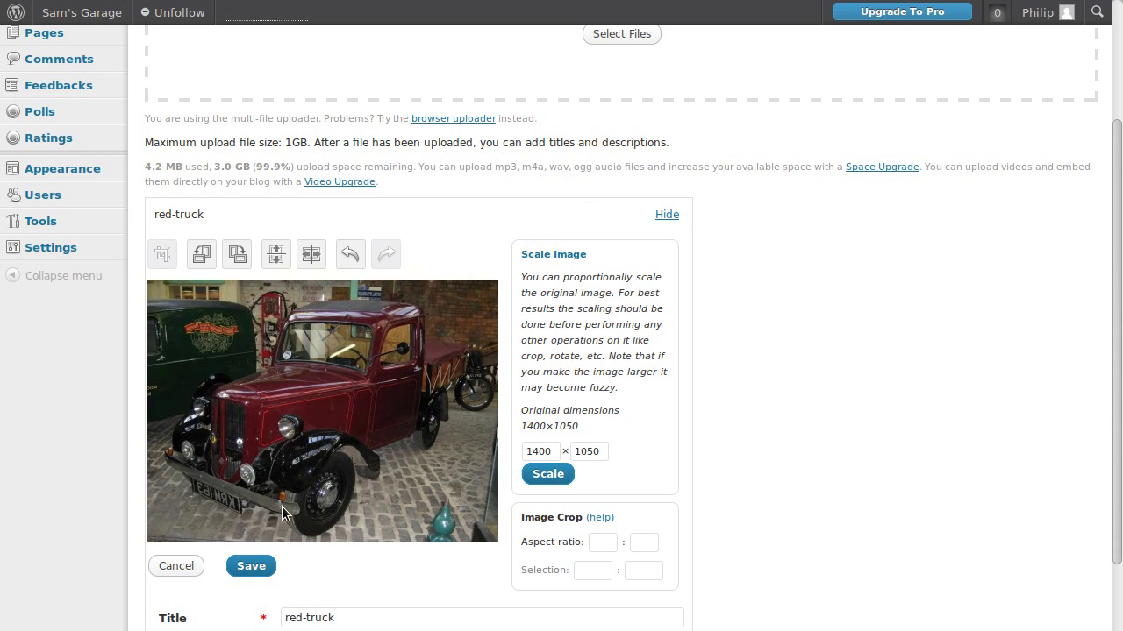
left_click(251, 566)
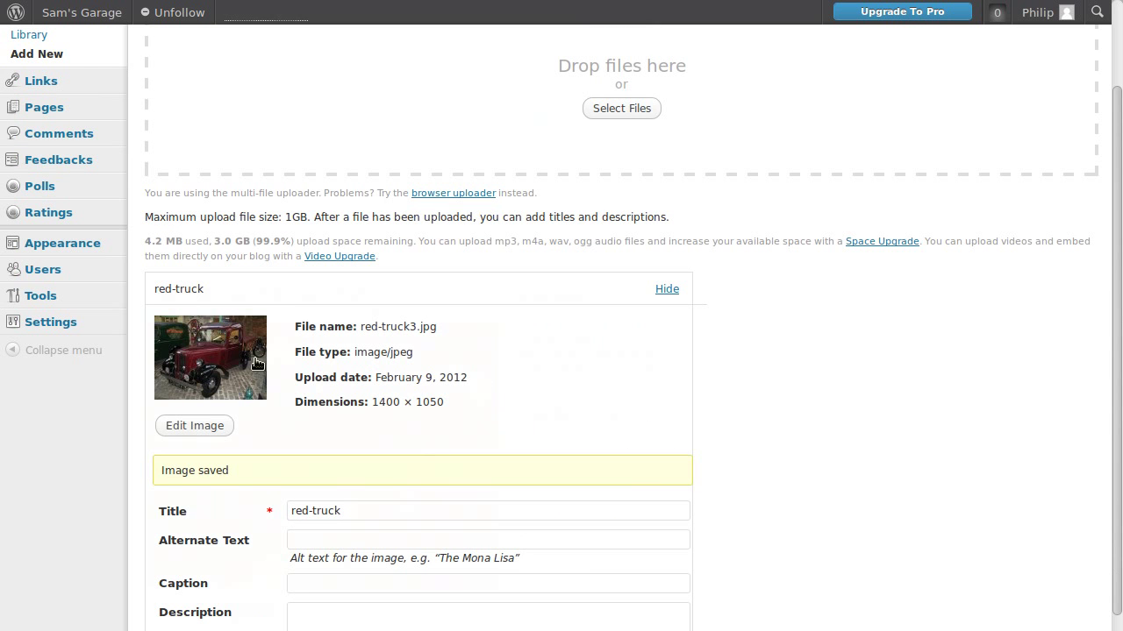
scroll(513, 383, "down", 3)
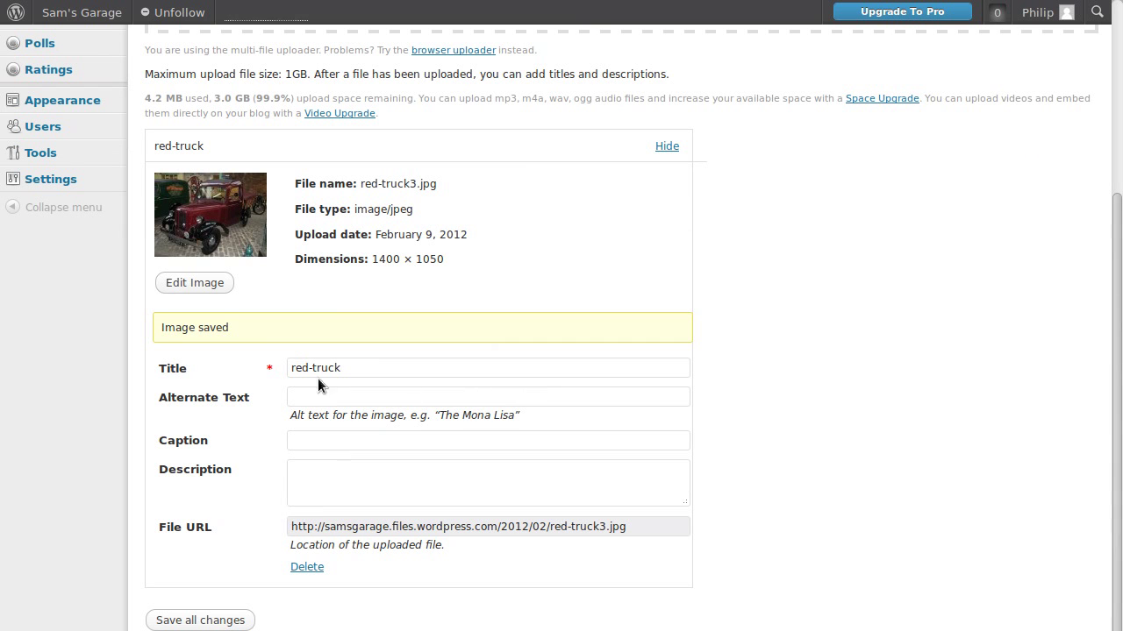
- Reopen the flipped red-truck image for editing and crop it to about 780 by 370 px around the truck's cab
left_click(206, 287)
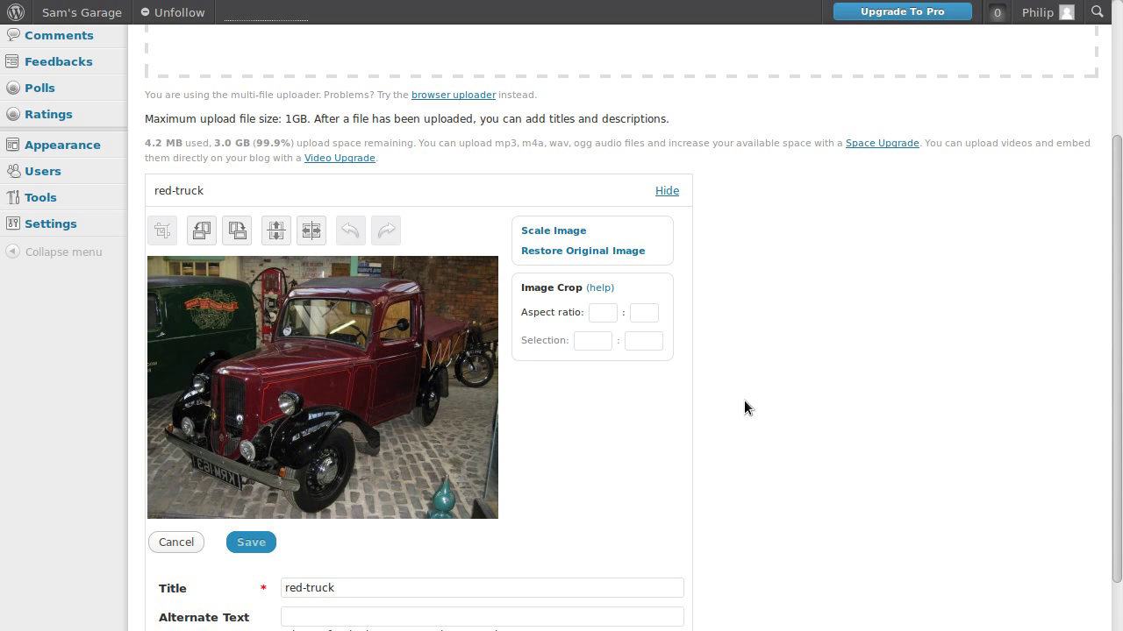
scroll(744, 407, "down", 5)
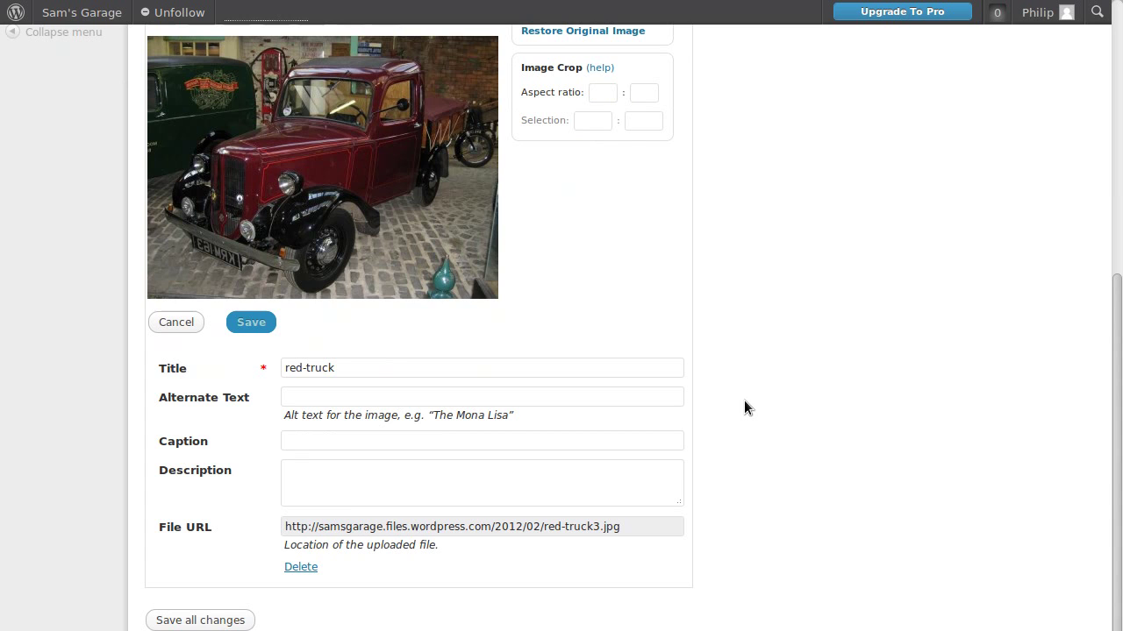
scroll(744, 400, "up", 5)
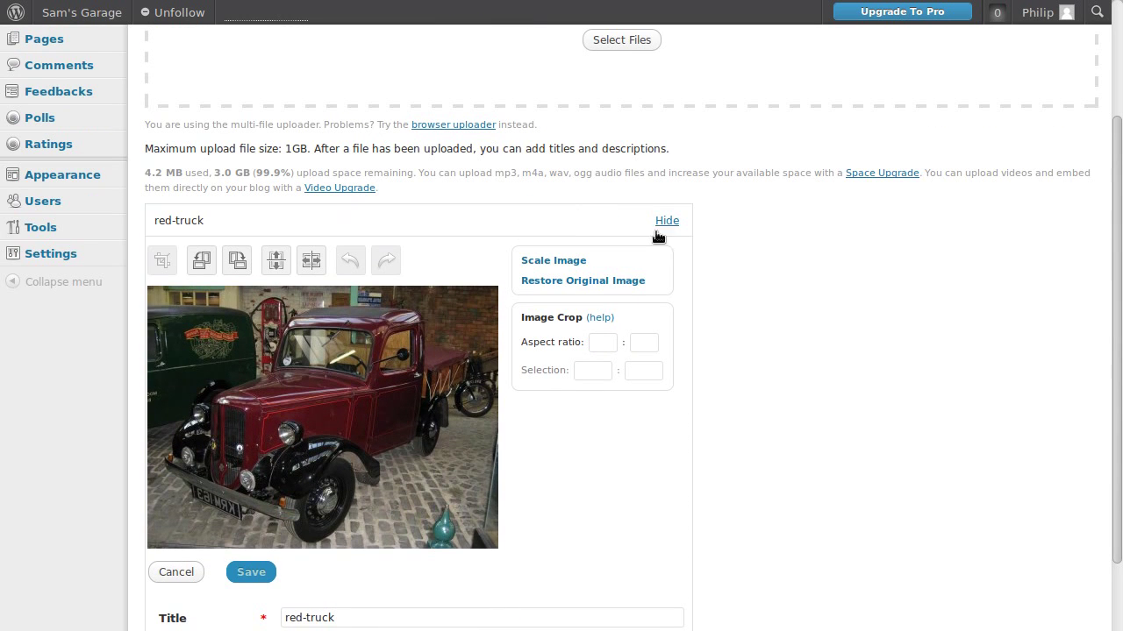
scroll(436, 243, "up", 3)
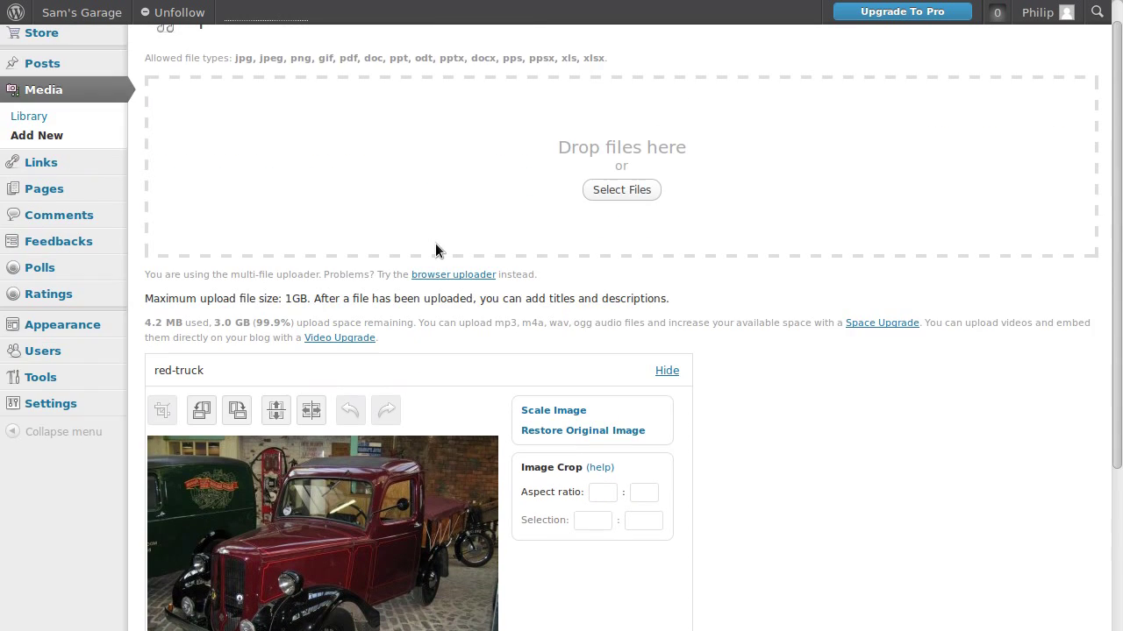
scroll(429, 246, "down", 3)
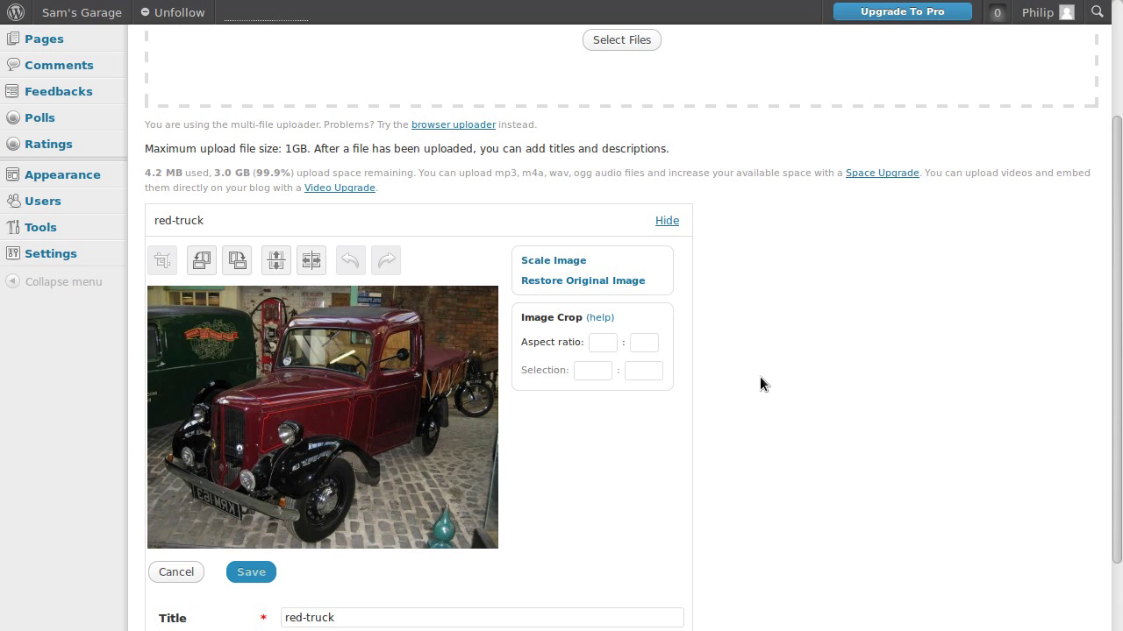
scroll(763, 377, "down", 2)
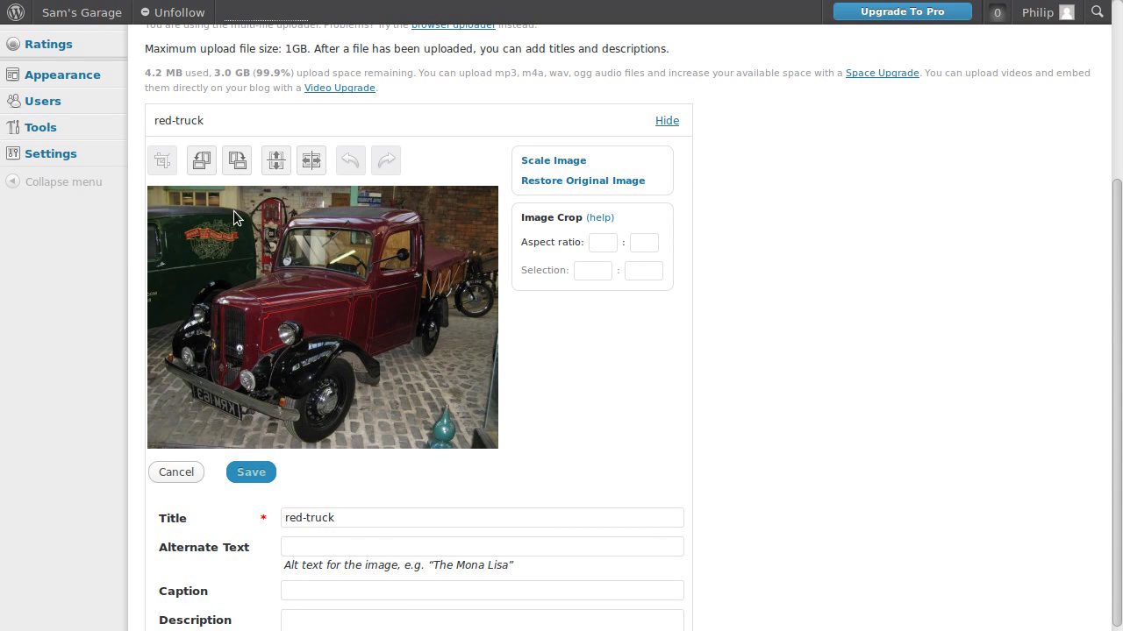
left_click_drag(264, 211, 457, 300)
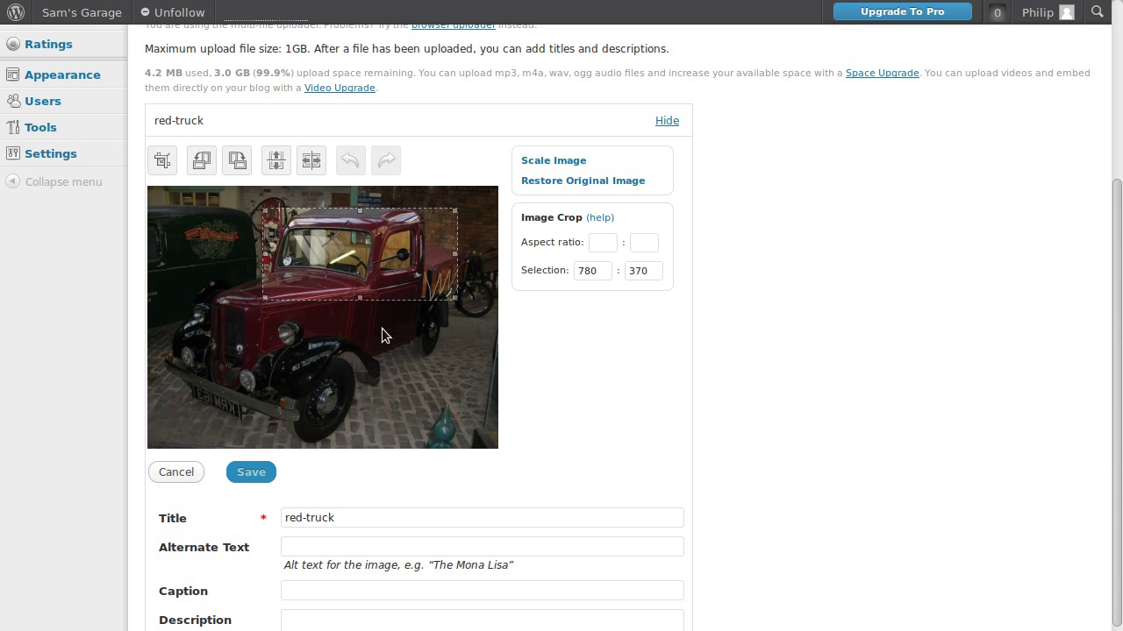
left_click(164, 161)
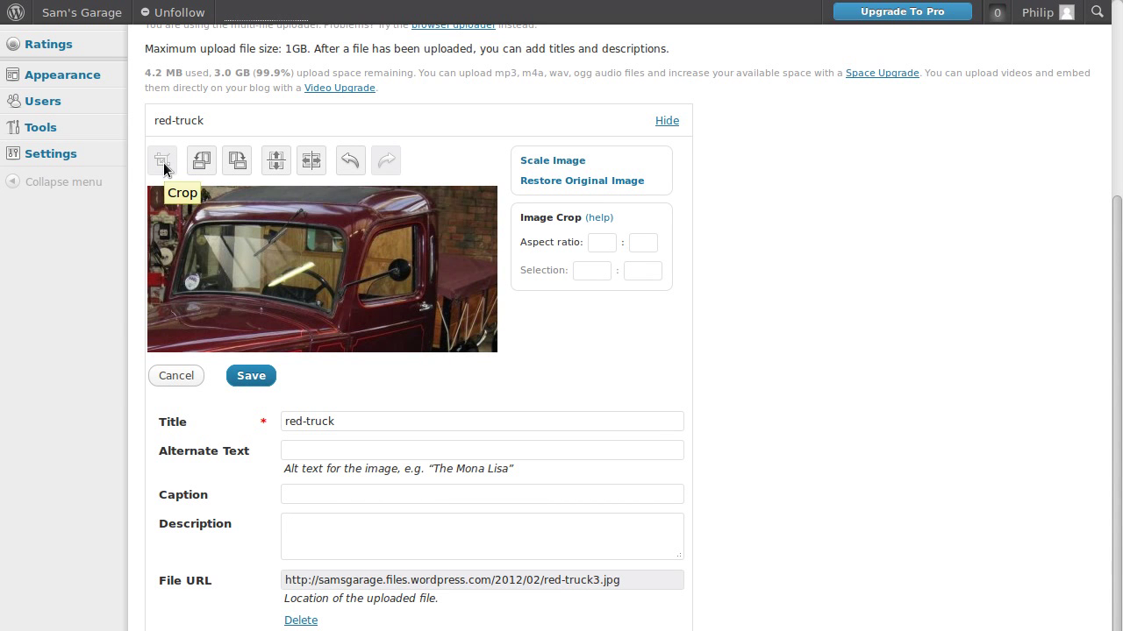
scroll(776, 445, "up", 3)
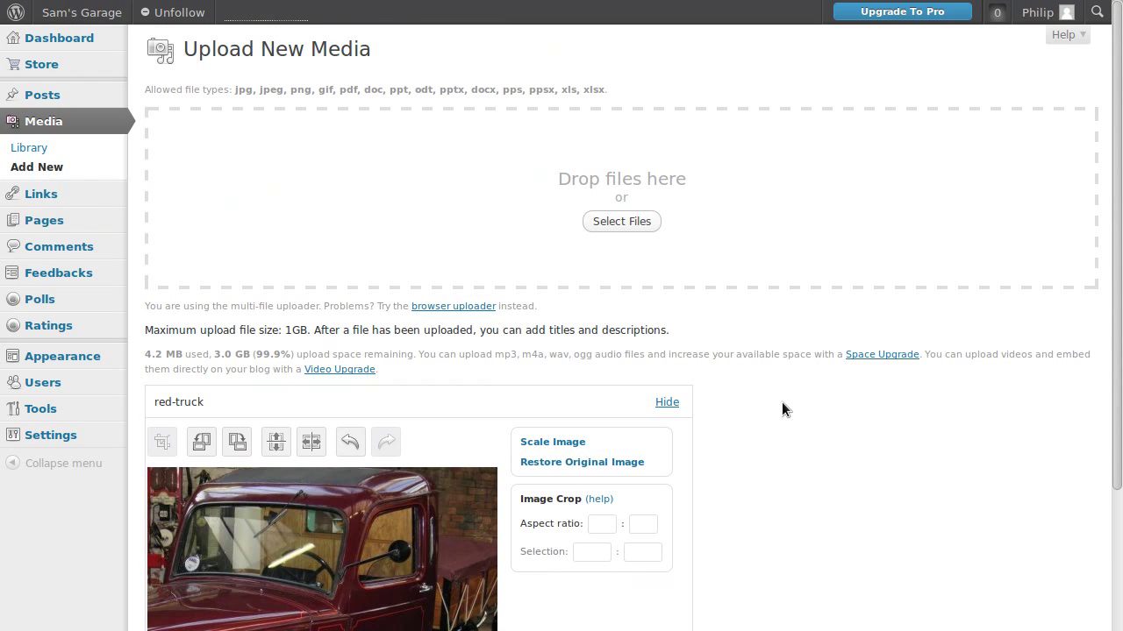